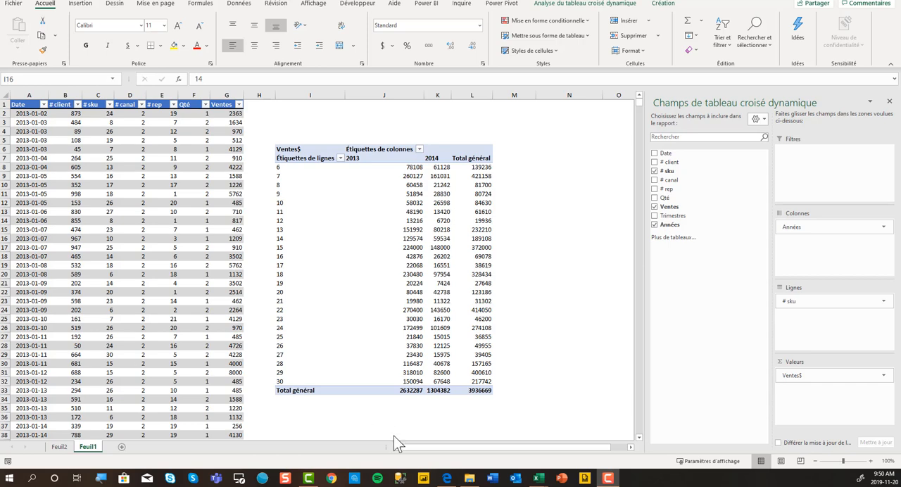
Insert a pivot chart from Table1 on the existing worksheet at cell N6, placing the chart below its empty pivot table
{"action": "mouse_move", "coordinate": [388, 275]}
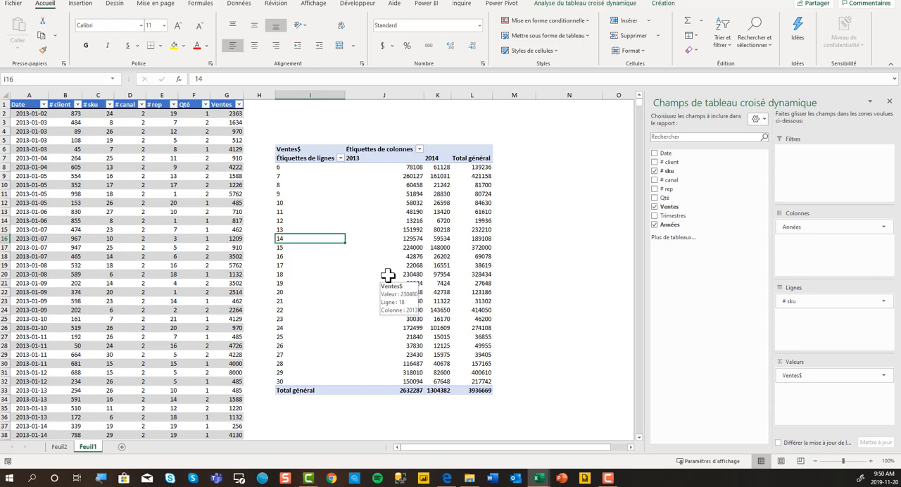
{"action": "left_click", "coordinate": [81, 6]}
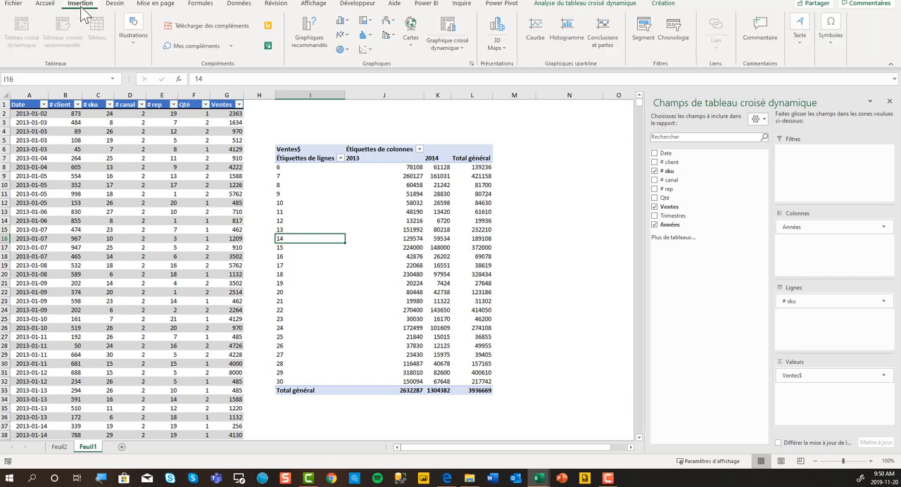
{"action": "left_click", "coordinate": [172, 194]}
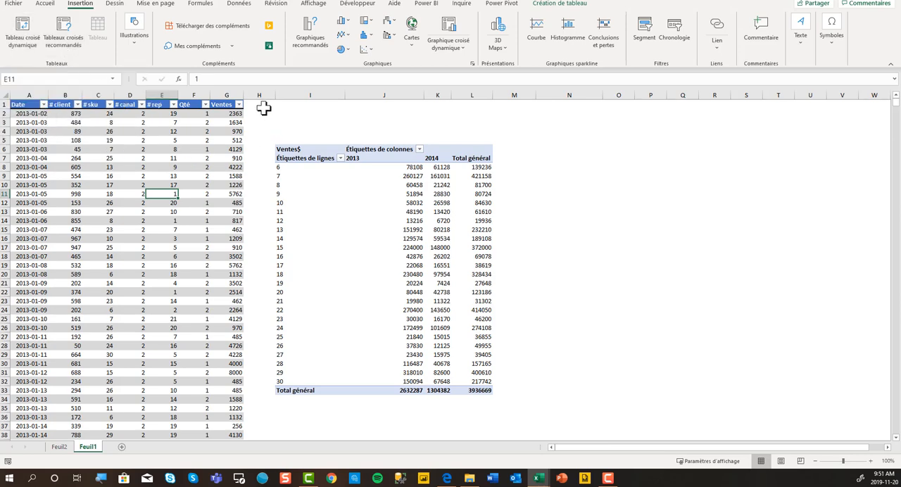
{"action": "left_click", "coordinate": [453, 40]}
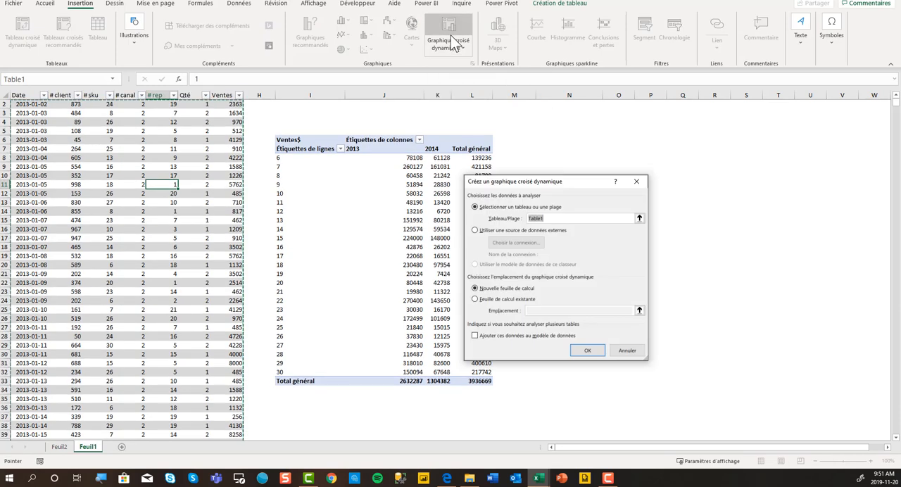
{"action": "left_click", "coordinate": [475, 300]}
{"action": "left_click", "coordinate": [569, 140]}
{"action": "left_click", "coordinate": [587, 352]}
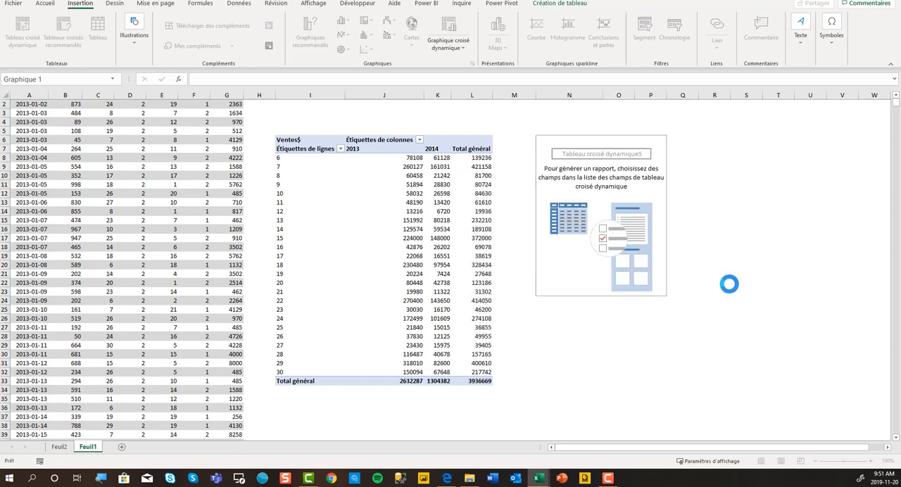
{"action": "left_click_drag", "start_coordinate": [507, 204], "coordinate": [571, 305]}
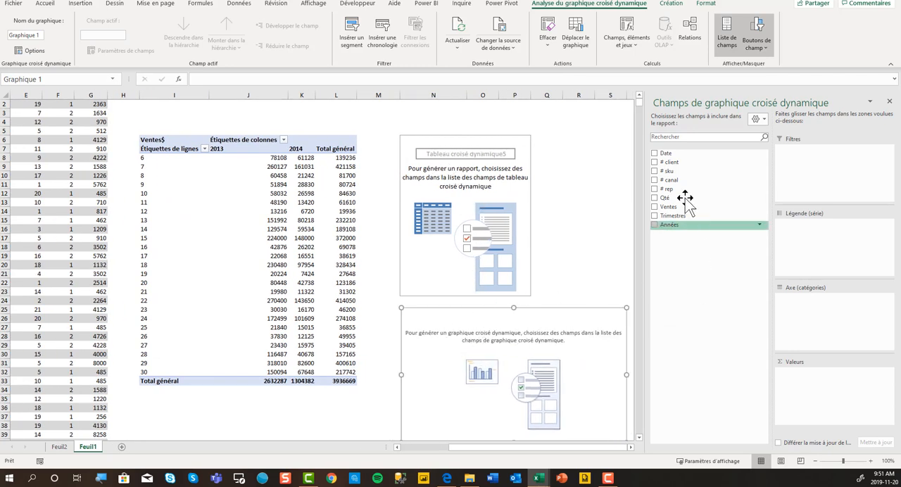
Add Ventes as the new pivot chart's values and place # sku on its category axis
{"action": "left_click", "coordinate": [655, 207]}
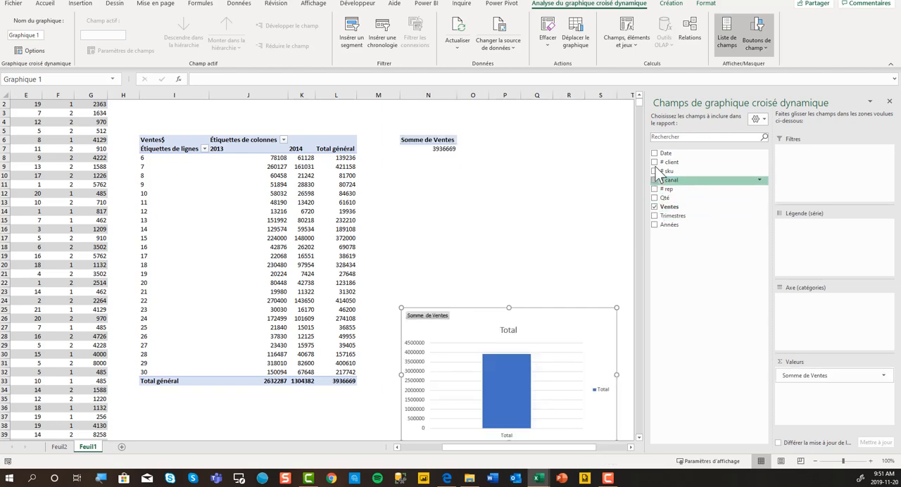
{"action": "left_click", "coordinate": [655, 171]}
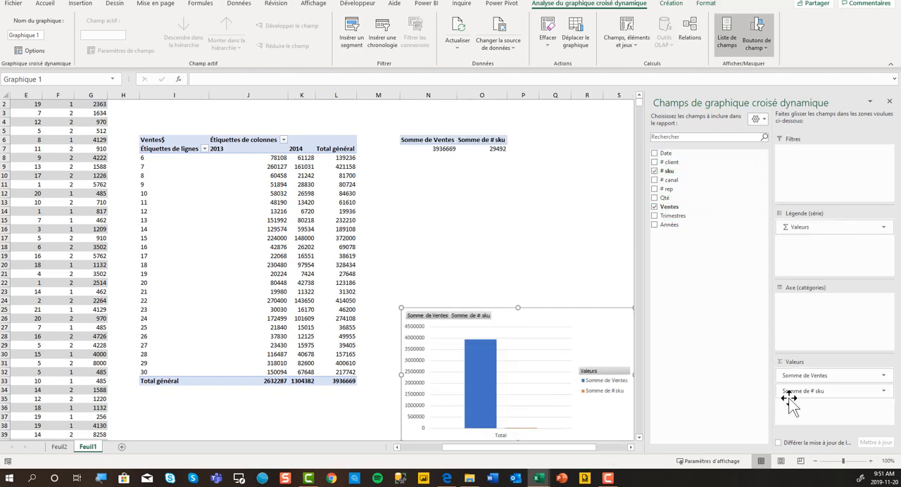
{"action": "left_click_drag", "start_coordinate": [788, 392], "coordinate": [803, 314]}
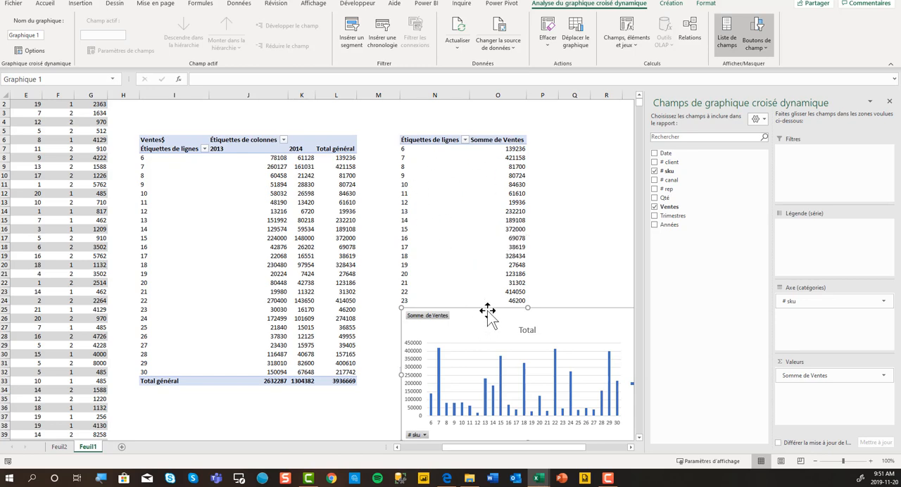
Move the pivot chart up over its pivot table and hide all field buttons on the chart
{"action": "left_click_drag", "start_coordinate": [489, 312], "coordinate": [459, 249]}
{"action": "left_click_drag", "start_coordinate": [464, 177], "coordinate": [434, 202]}
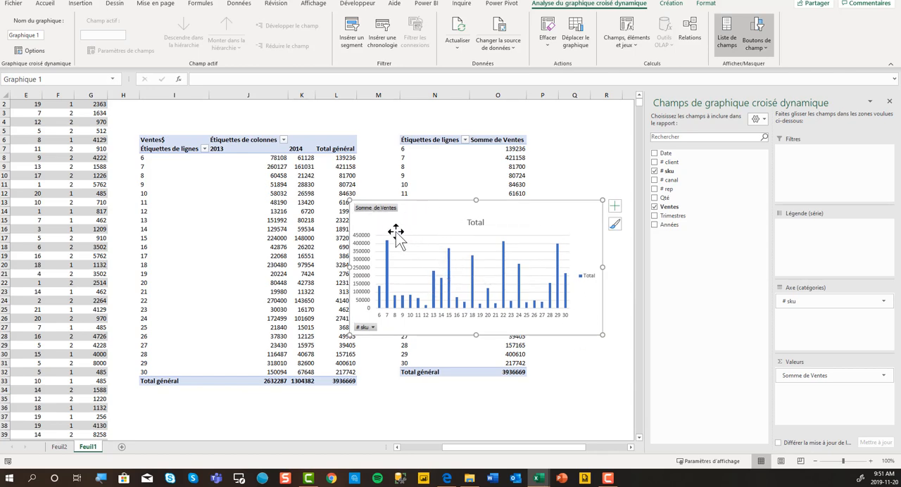
{"action": "right_click", "coordinate": [378, 210]}
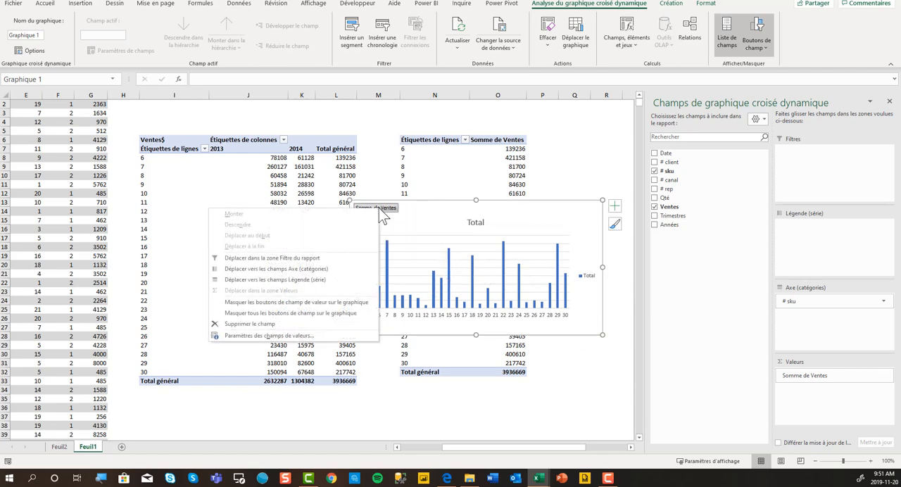
{"action": "left_click", "coordinate": [346, 313]}
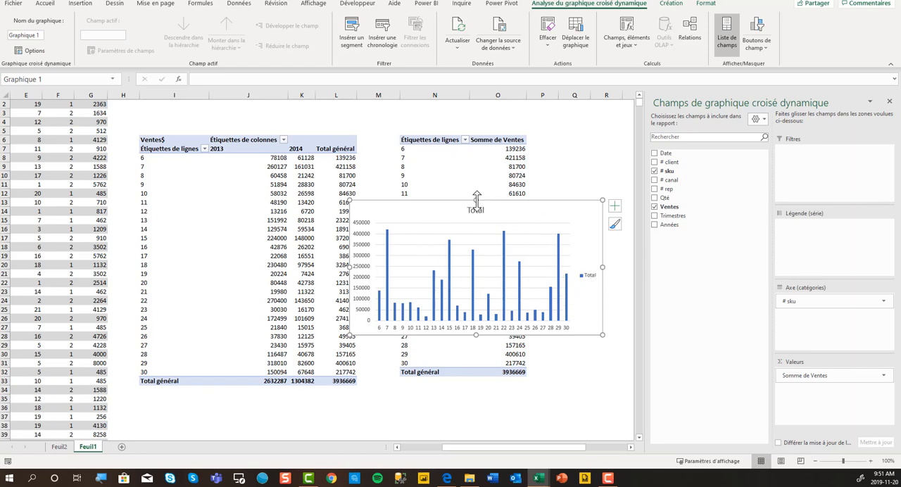
Resize the pivot chart by extending its height and width and lowering its upper edge to about row 13
{"action": "left_click_drag", "start_coordinate": [477, 200], "coordinate": [476, 129]}
{"action": "left_click_drag", "start_coordinate": [475, 340], "coordinate": [475, 386]}
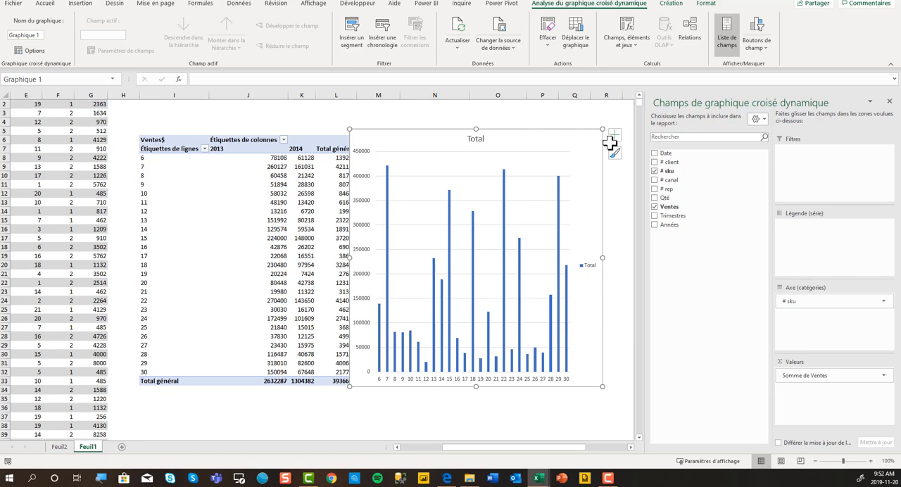
{"action": "left_click_drag", "start_coordinate": [602, 129], "coordinate": [611, 142]}
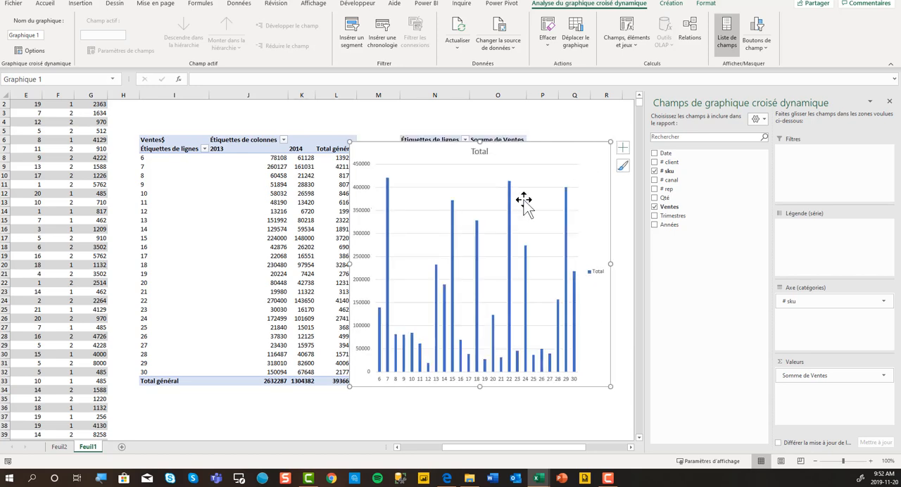
{"action": "left_click_drag", "start_coordinate": [479, 147], "coordinate": [482, 211]}
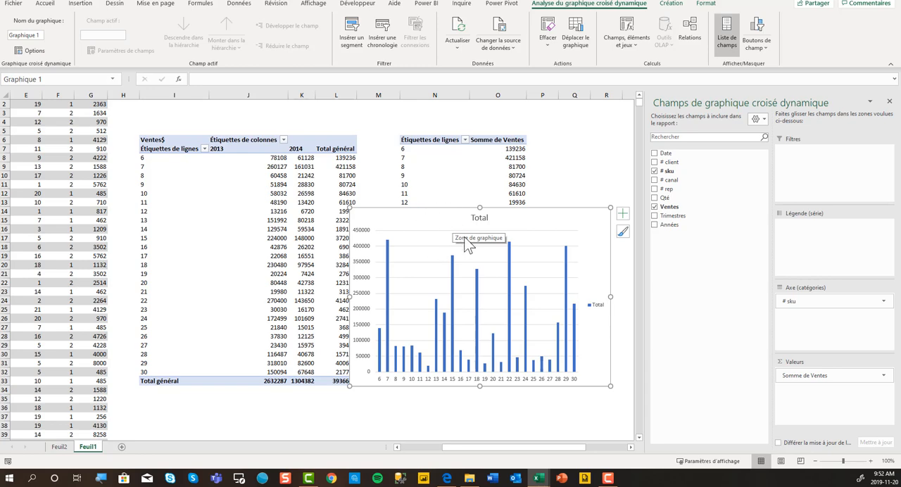
Delete the new pivot chart and clear its linked pivot table in columns N and O
{"action": "key", "text": "Delete"}
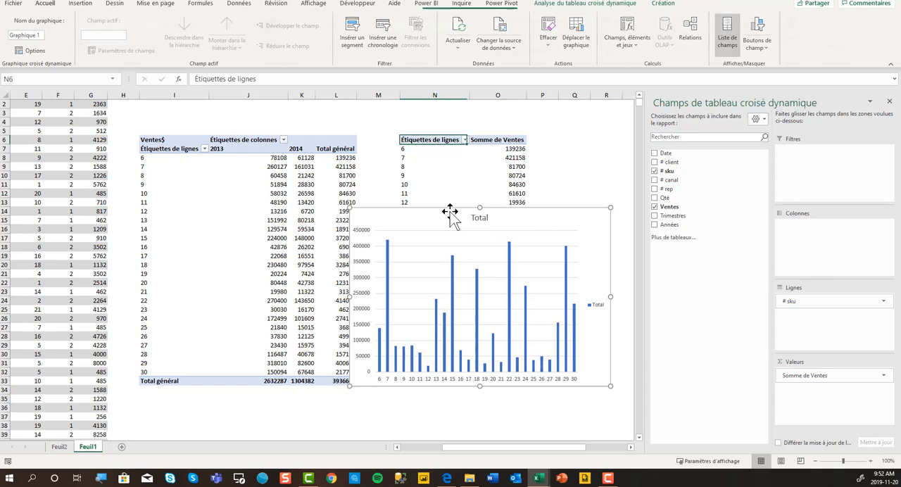
{"action": "left_click", "coordinate": [426, 139]}
{"action": "left_click_drag", "start_coordinate": [515, 169], "coordinate": [519, 372]}
{"action": "left_click", "coordinate": [692, 52]}
{"action": "left_click", "coordinate": [705, 65]}
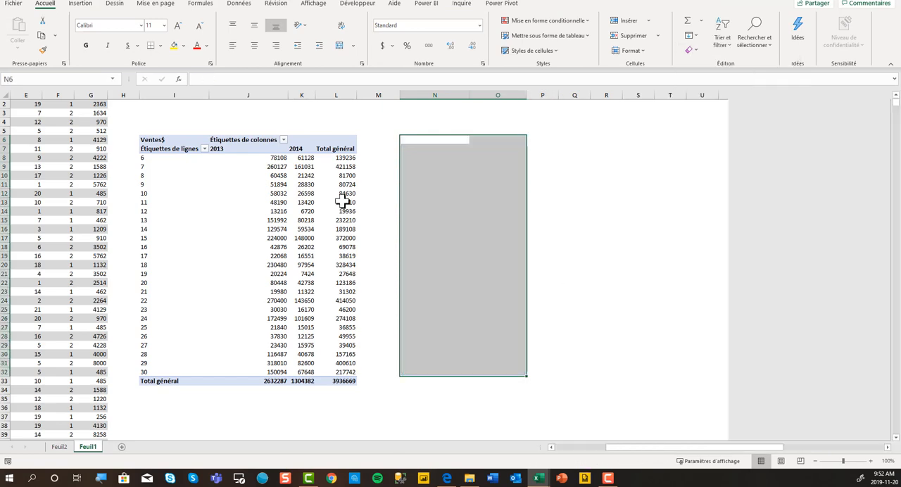
Remove Années from the columns of the remaining pivot table and insert a 2D clustered column chart from it, placed beside the table
{"action": "left_click", "coordinate": [303, 211]}
{"action": "left_click_drag", "start_coordinate": [793, 227], "coordinate": [673, 225]}
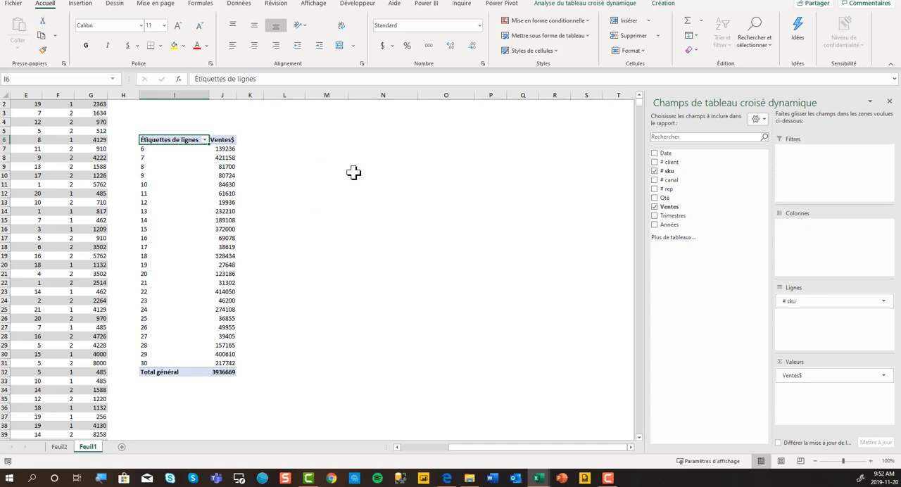
{"action": "left_click", "coordinate": [81, 5]}
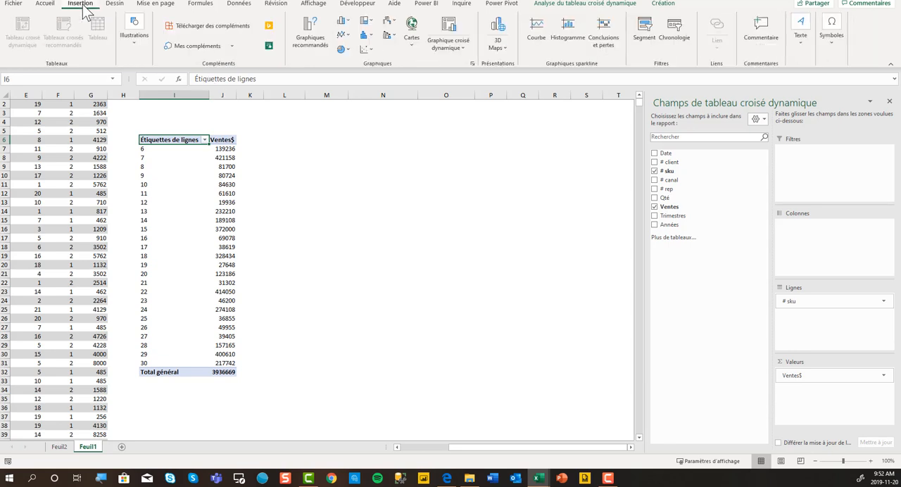
{"action": "left_click", "coordinate": [207, 187]}
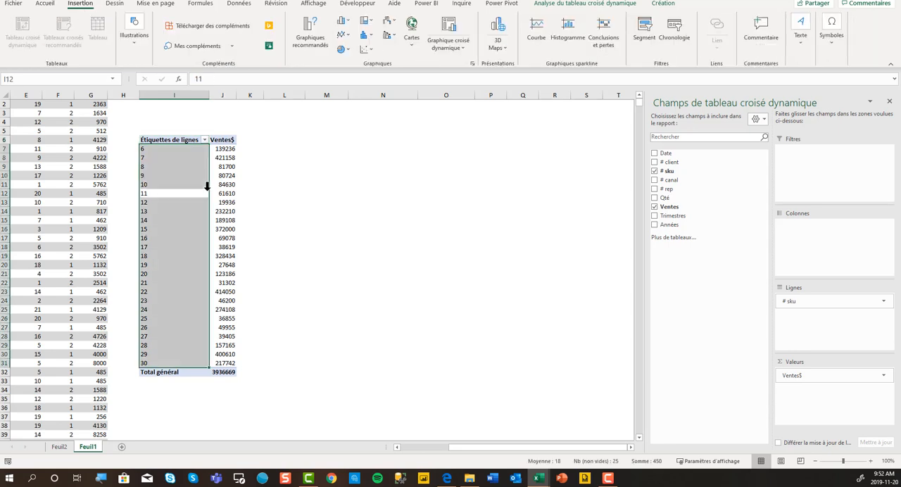
{"action": "left_click", "coordinate": [235, 193]}
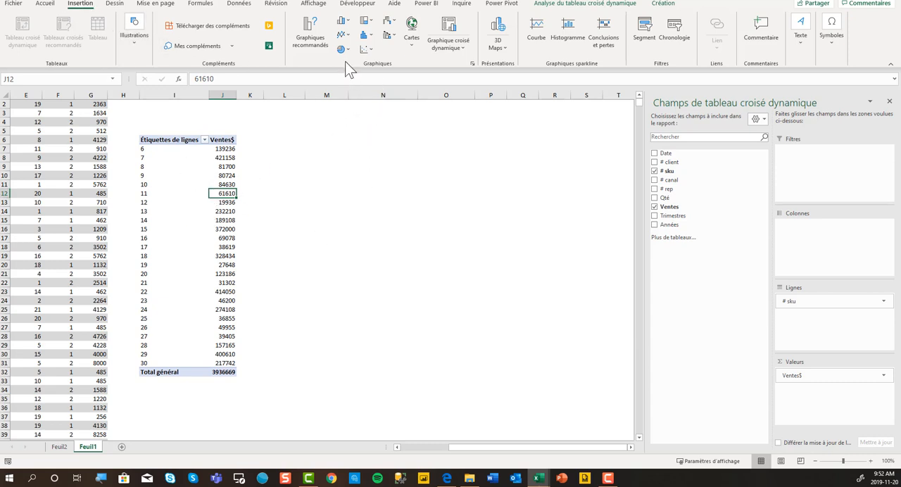
{"action": "left_click", "coordinate": [341, 20]}
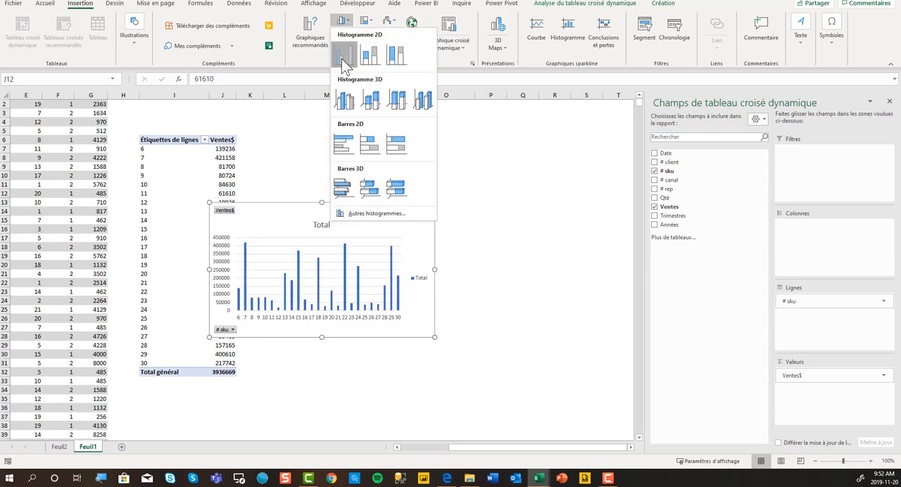
{"action": "left_click", "coordinate": [343, 59]}
{"action": "left_click_drag", "start_coordinate": [278, 211], "coordinate": [324, 143]}
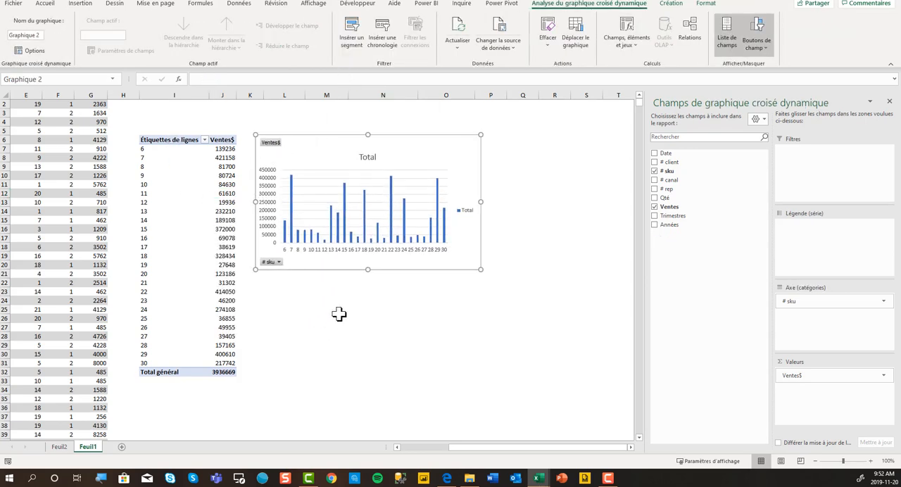
{"action": "left_click", "coordinate": [338, 309]}
{"action": "left_click", "coordinate": [65, 212]}
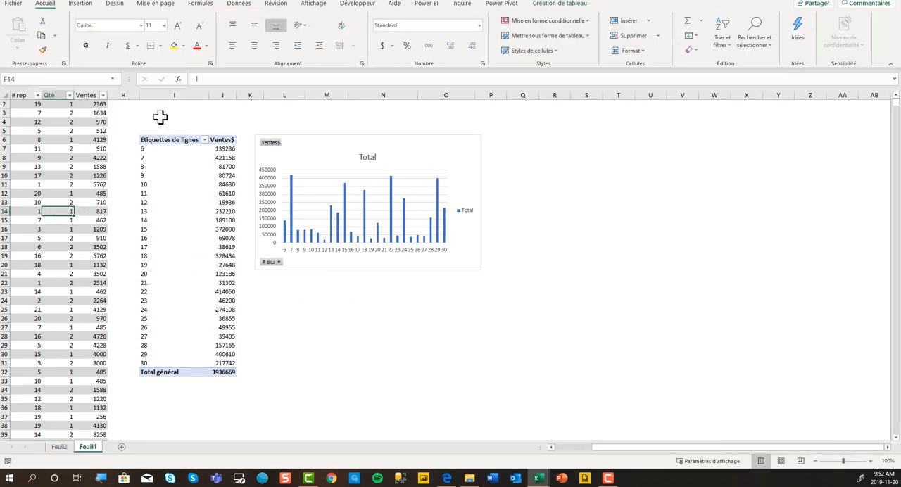
{"action": "left_click", "coordinate": [79, 3]}
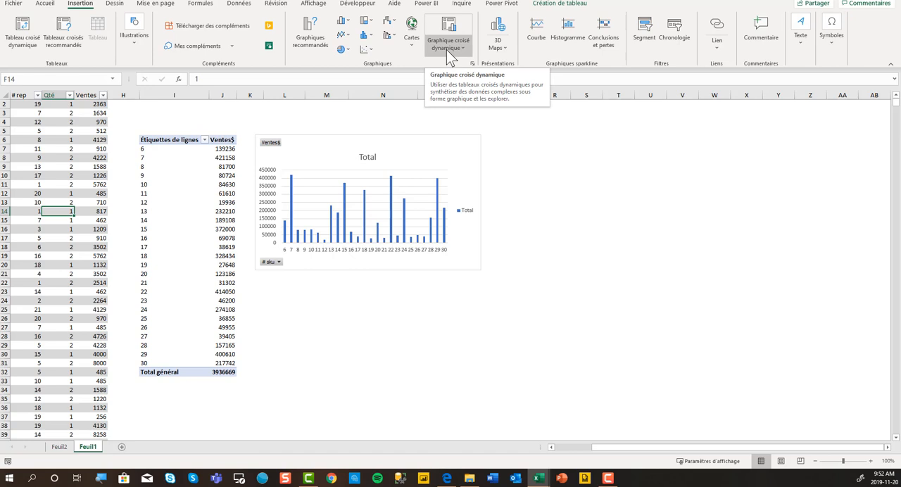
{"action": "left_click", "coordinate": [410, 346]}
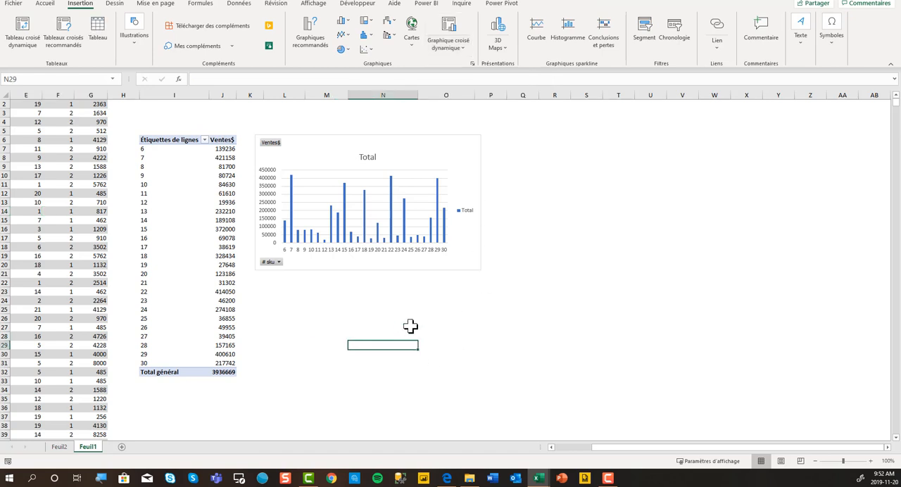
Move the column chart further to the right of the pivot table, leaving a wider gap between them
{"action": "left_click_drag", "start_coordinate": [420, 145], "coordinate": [455, 150]}
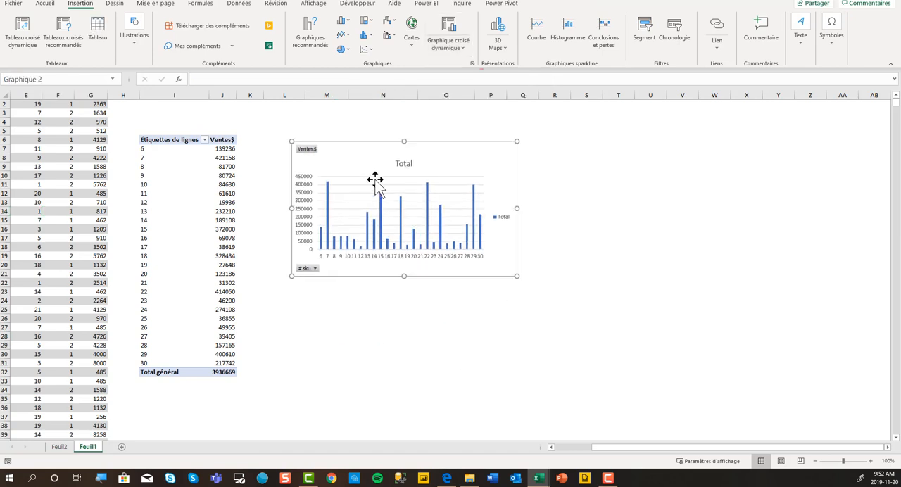
{"action": "left_click", "coordinate": [175, 167]}
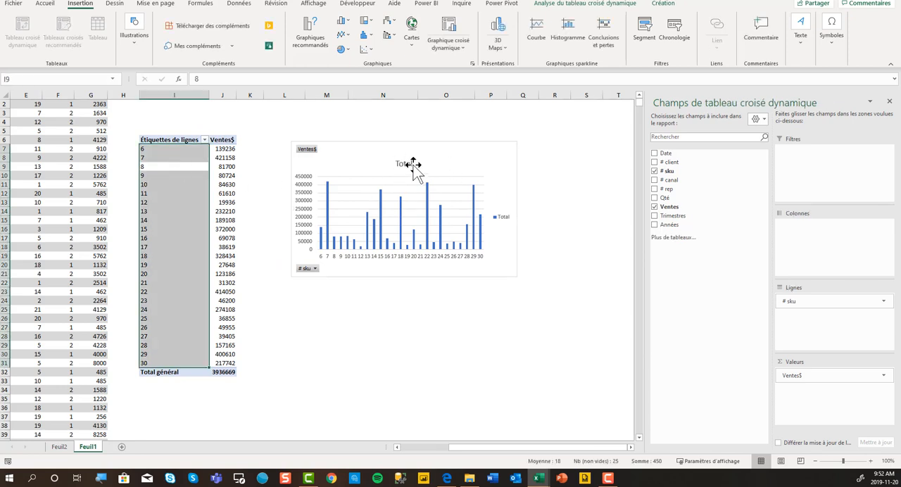
{"action": "left_click_drag", "start_coordinate": [427, 142], "coordinate": [459, 140]}
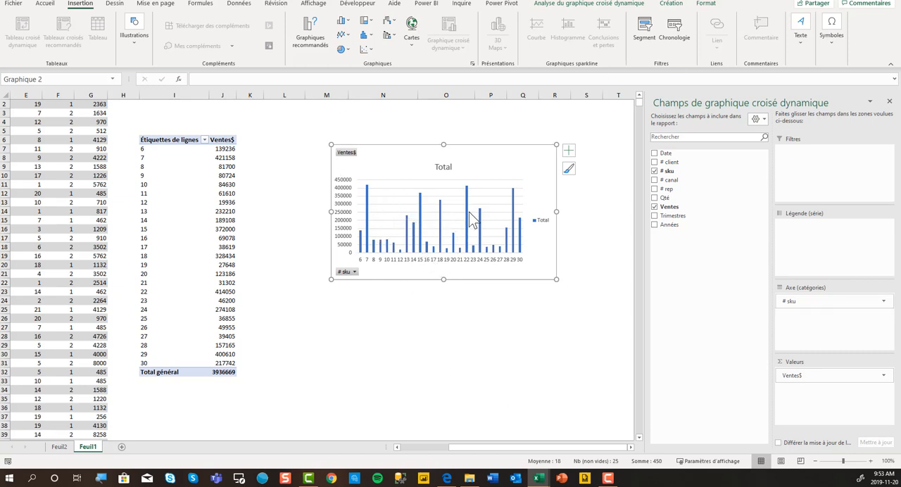
Filter the pivot table's # sku row labels by value to the top 5 items by Ventes$
{"action": "mouse_move", "coordinate": [472, 219]}
{"action": "mouse_move", "coordinate": [229, 194]}
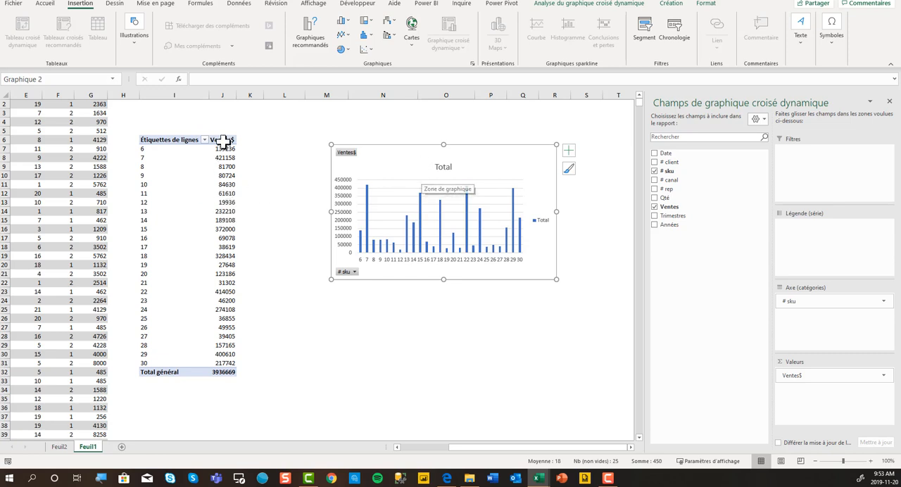
{"action": "left_click", "coordinate": [204, 140]}
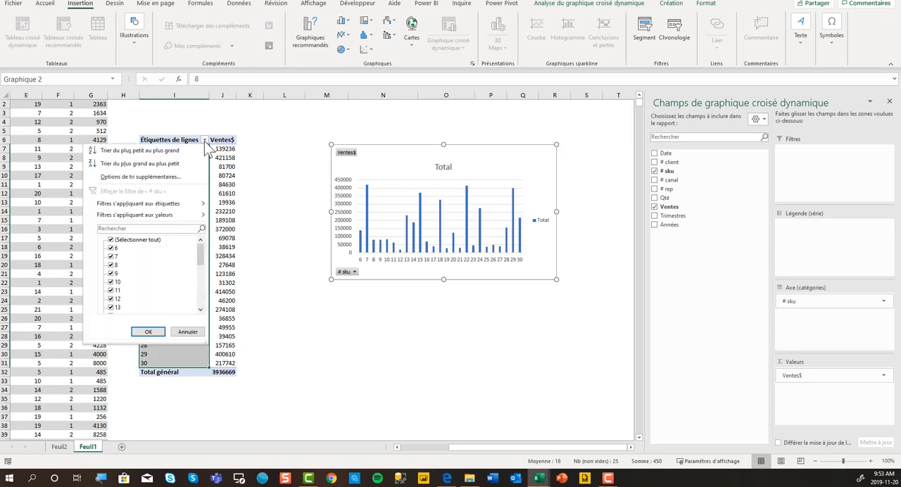
{"action": "mouse_move", "coordinate": [187, 206]}
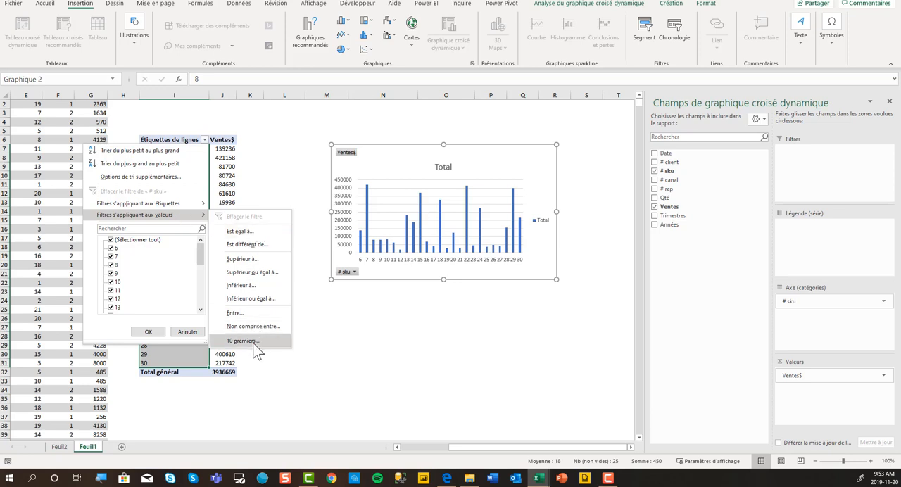
{"action": "left_click", "coordinate": [245, 341]}
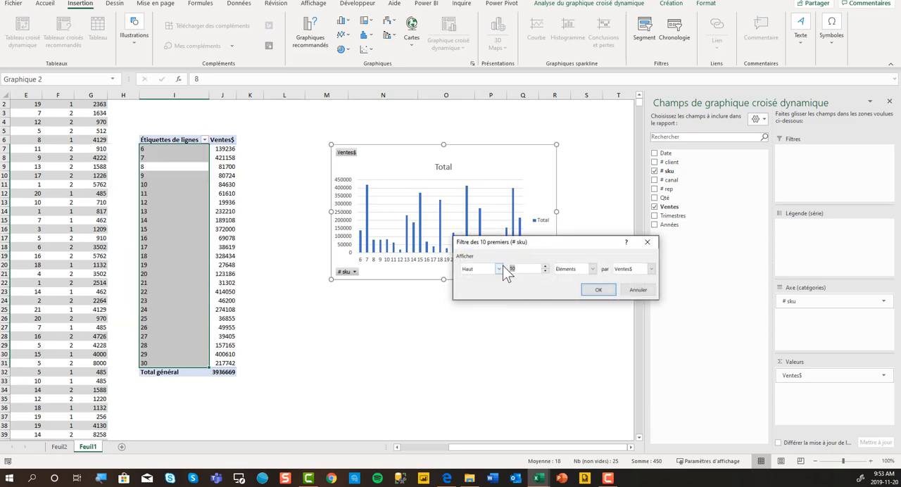
{"action": "type", "text": "5"}
{"action": "left_click", "coordinate": [599, 289]}
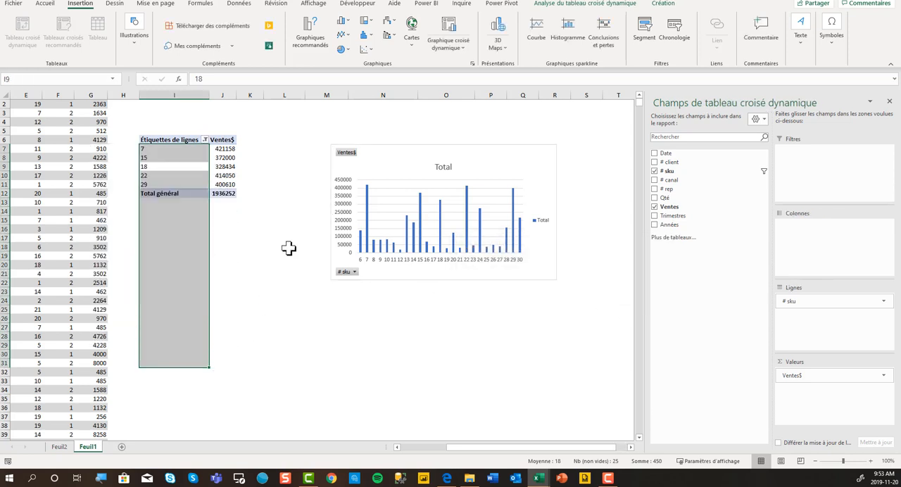
Sort the pivot table's # sku row labels in ascending order by Ventes$
{"action": "left_click", "coordinate": [168, 160]}
{"action": "left_click", "coordinate": [205, 140]}
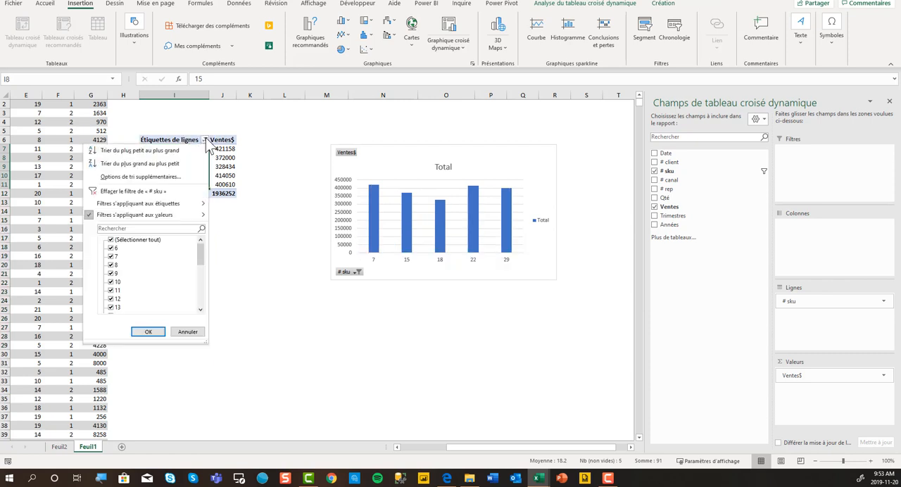
{"action": "left_click", "coordinate": [186, 176]}
{"action": "left_click", "coordinate": [498, 230]}
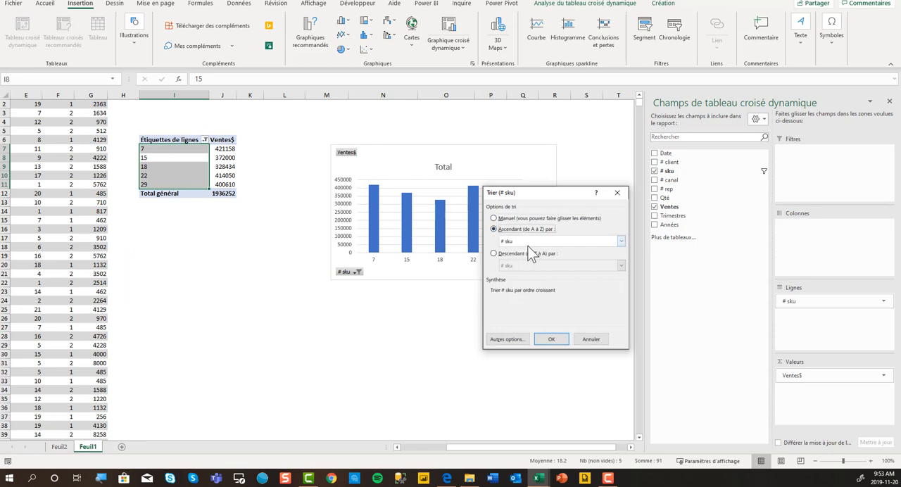
{"action": "left_click", "coordinate": [620, 242]}
{"action": "left_click", "coordinate": [598, 258]}
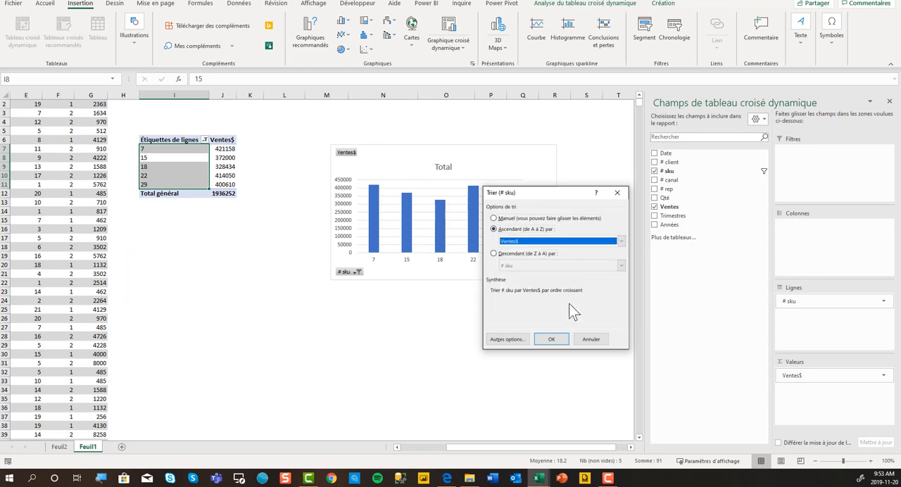
{"action": "left_click", "coordinate": [551, 340]}
Change the pivot chart's type from columns to clustered horizontal bars (Barres)
{"action": "left_click", "coordinate": [392, 153]}
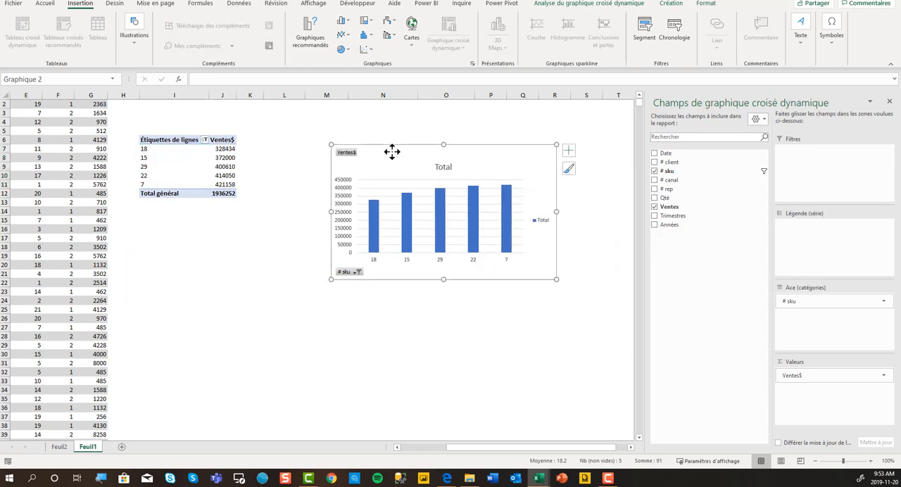
{"action": "left_click", "coordinate": [571, 3]}
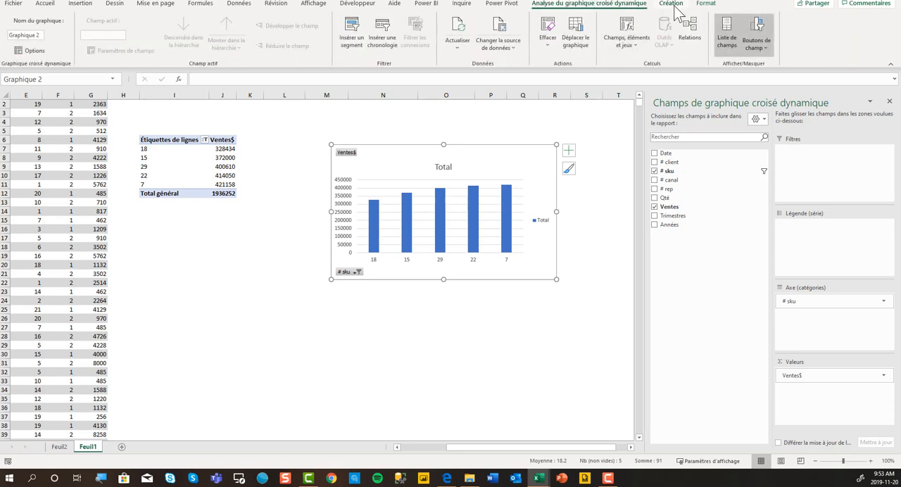
{"action": "left_click", "coordinate": [672, 4]}
{"action": "left_click", "coordinate": [579, 56]}
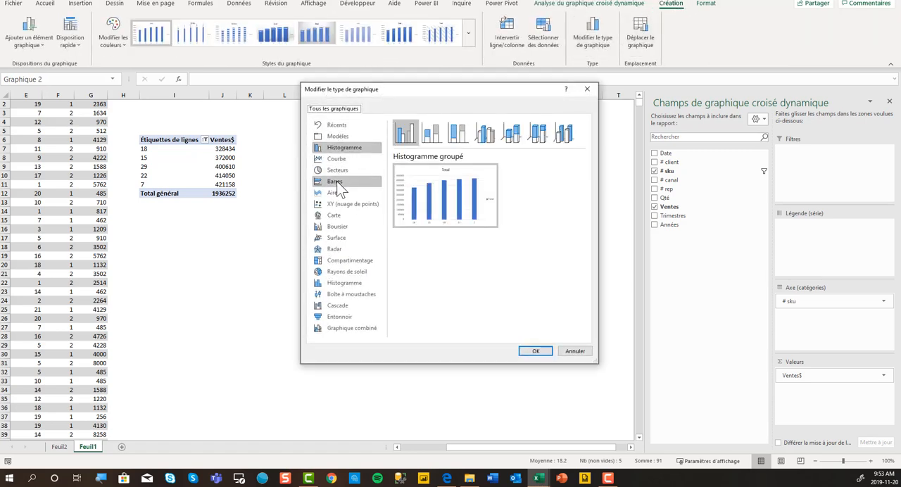
{"action": "left_click", "coordinate": [338, 182]}
{"action": "left_click", "coordinate": [532, 351]}
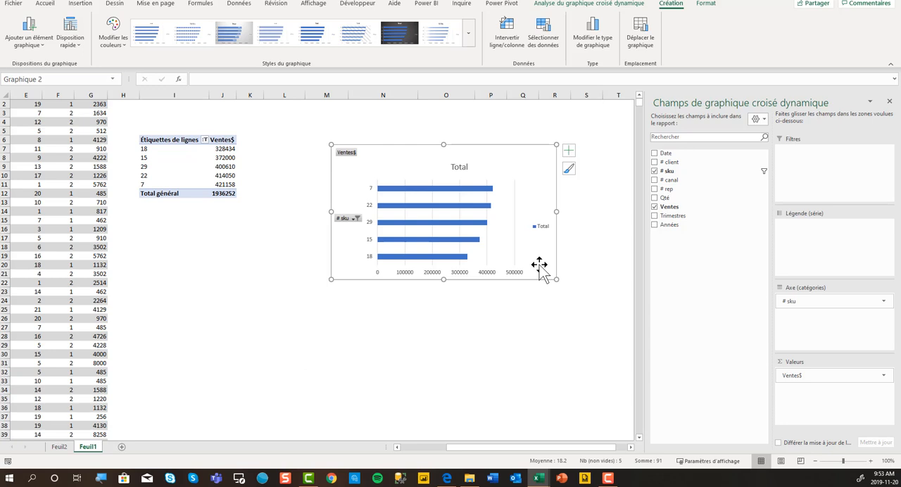
Remove the bar chart's legend and gridlines, and hide all of its field buttons
{"action": "left_click", "coordinate": [540, 229]}
{"action": "key", "text": "Delete"}
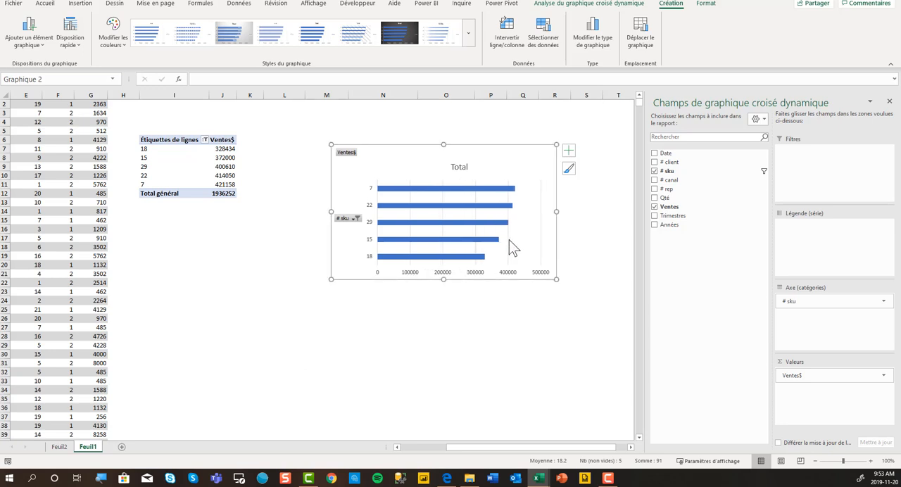
{"action": "right_click", "coordinate": [346, 153]}
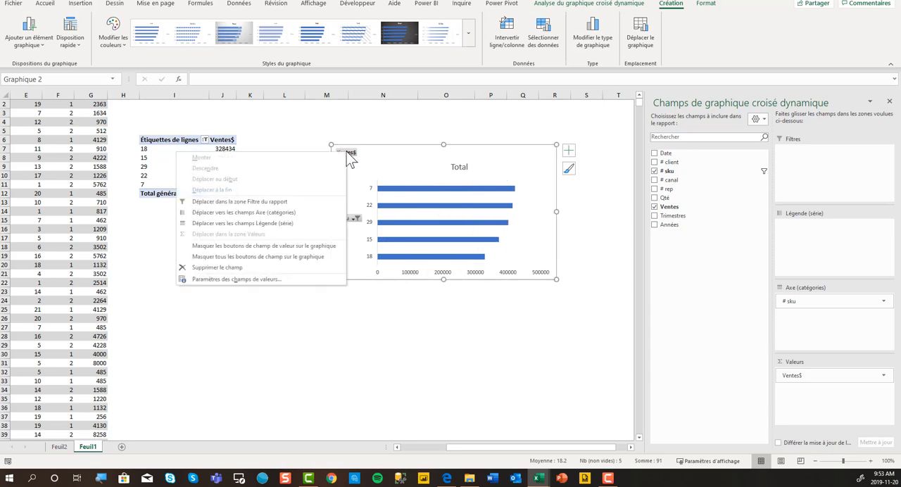
{"action": "left_click", "coordinate": [302, 257]}
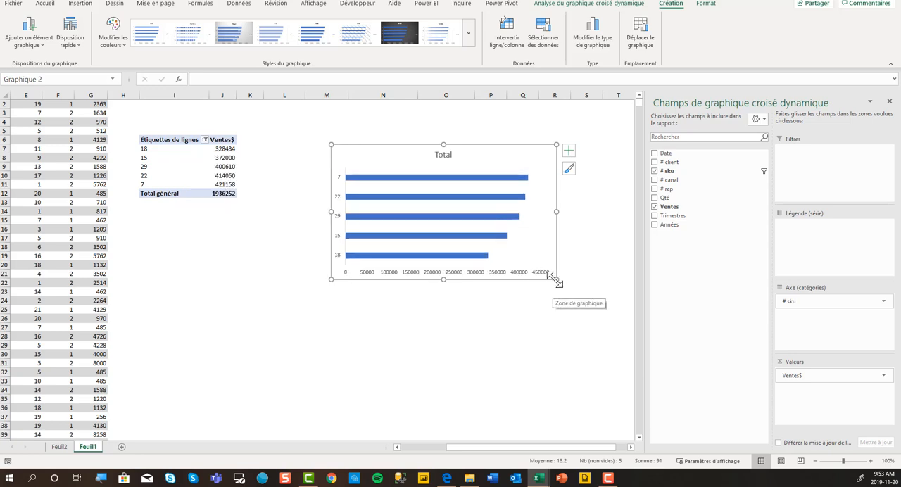
Make the bar chart narrower and taller, and delete its horizontal value axis
{"action": "left_click_drag", "start_coordinate": [556, 280], "coordinate": [519, 323]}
{"action": "key", "text": "Delete"}
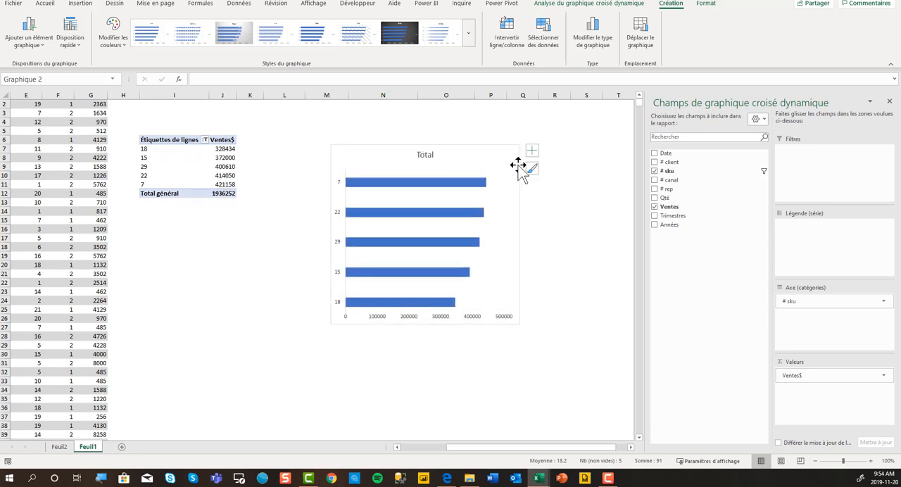
Add data labels to the bars and format them as Monétaire with 0 decimals and the $ symbol
{"action": "left_click", "coordinate": [532, 151]}
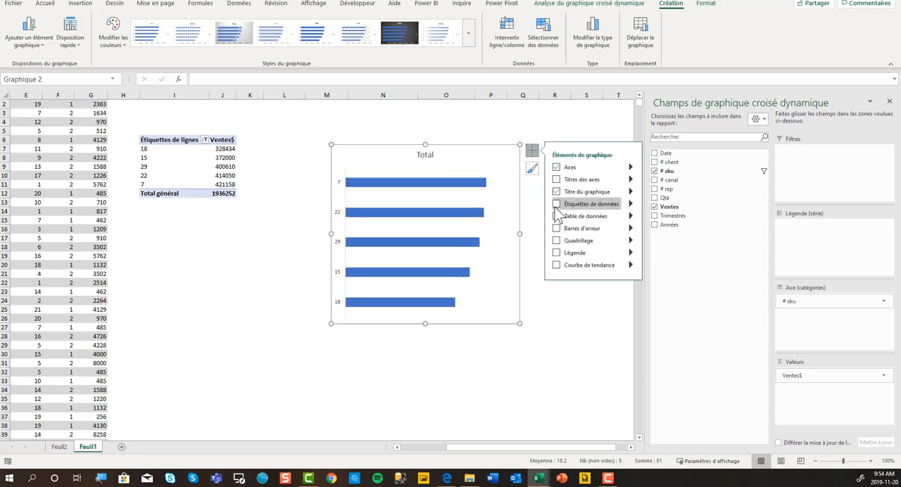
{"action": "left_click", "coordinate": [557, 203]}
{"action": "left_click", "coordinate": [499, 182]}
{"action": "right_click", "coordinate": [499, 181]}
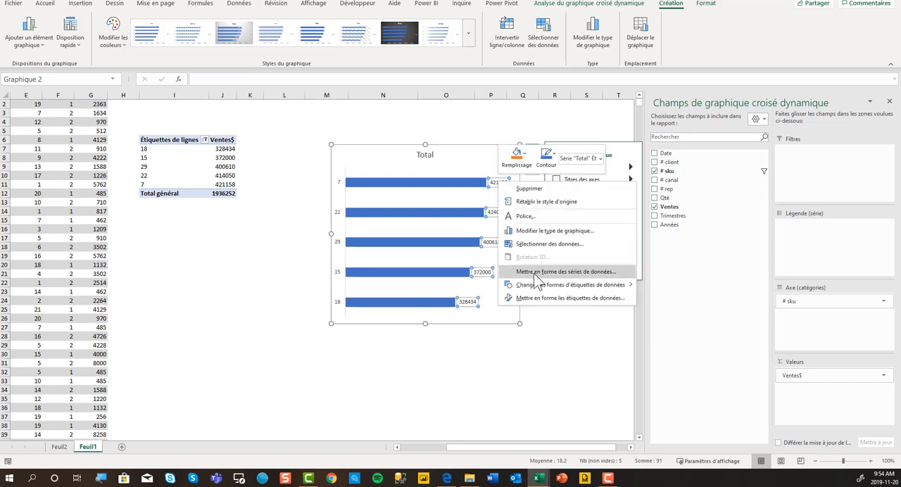
{"action": "left_click", "coordinate": [540, 240]}
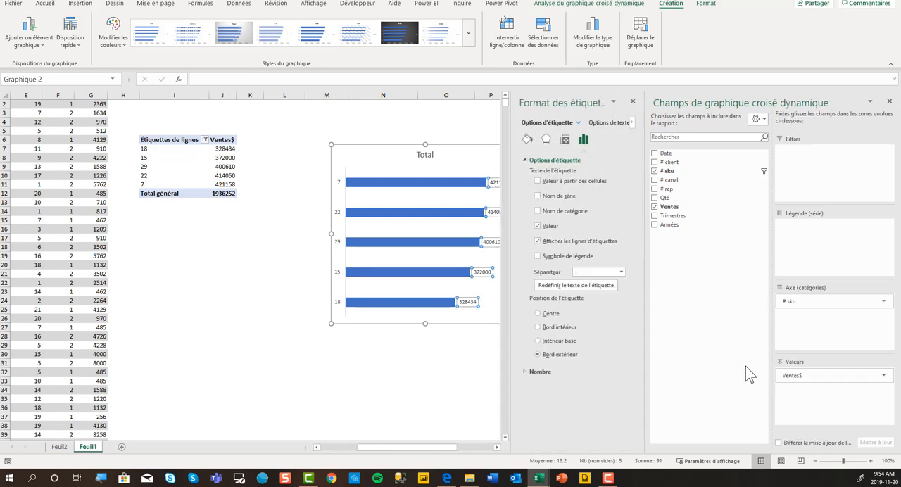
{"action": "left_click", "coordinate": [542, 372]}
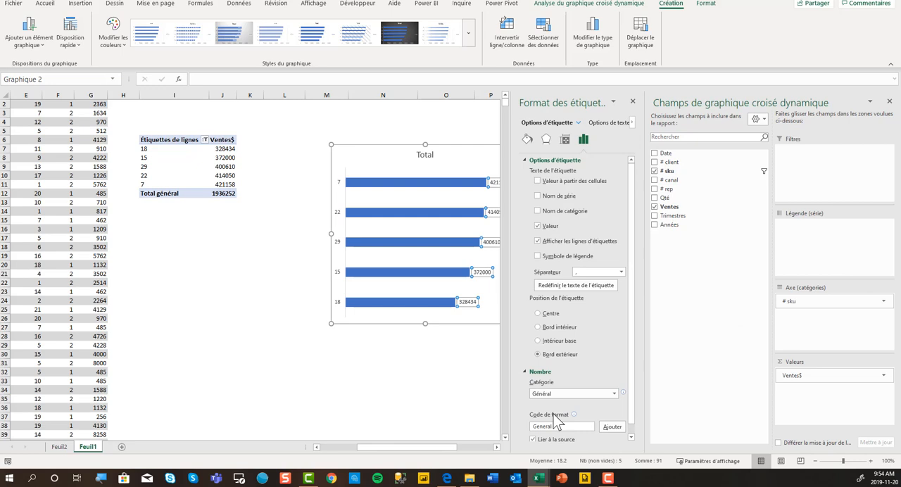
{"action": "left_click", "coordinate": [614, 394]}
{"action": "left_click", "coordinate": [585, 304]}
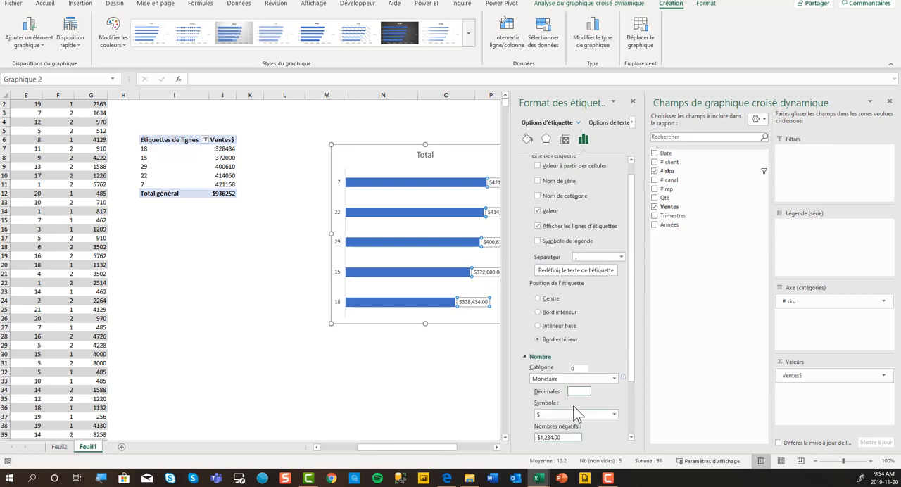
{"action": "scroll", "coordinate": [573, 413], "scroll_direction": "down", "scroll_amount": 3}
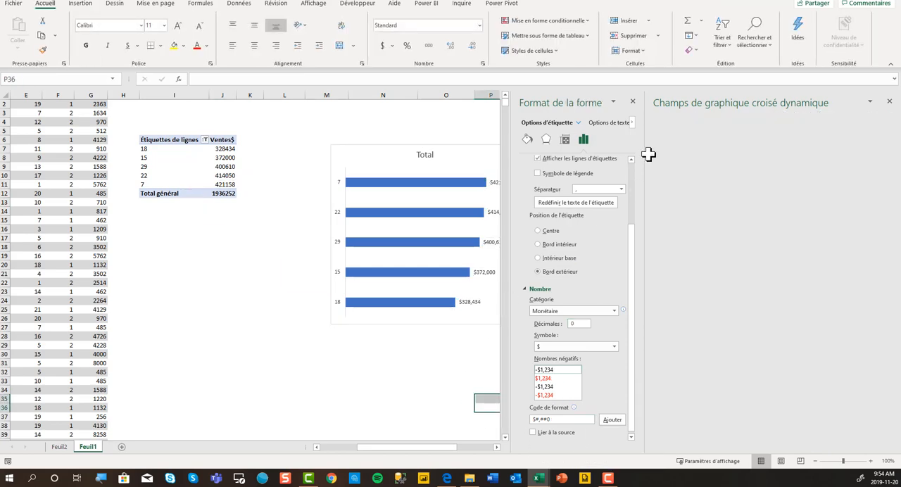
Set the bar series' gap width (Largeur de l'intervalle) to 21% and close the formatting pane
{"action": "right_click", "coordinate": [388, 185]}
{"action": "left_click", "coordinate": [451, 314]}
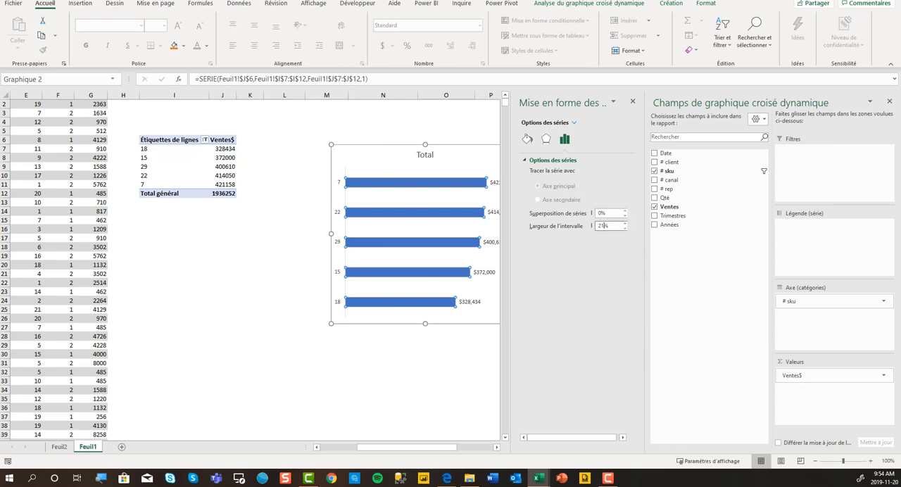
{"action": "left_click", "coordinate": [445, 367]}
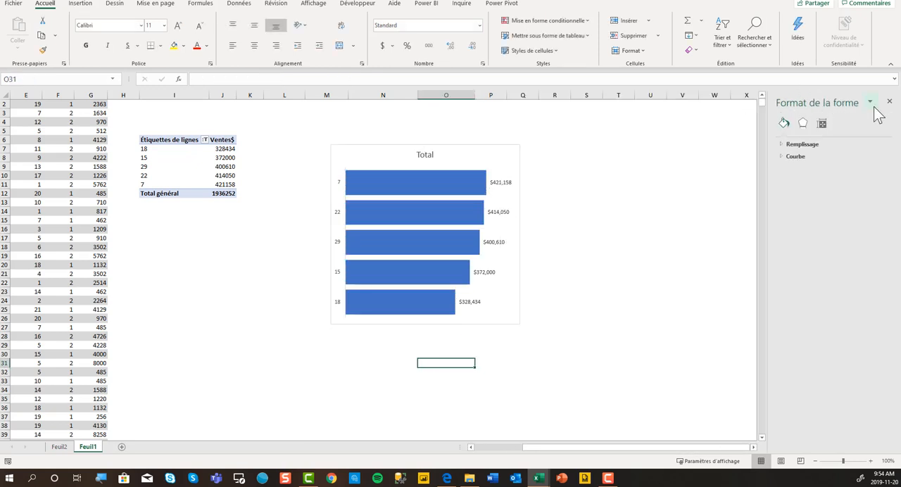
{"action": "left_click", "coordinate": [889, 102]}
Change the chart title to "Top 5 des ventes par produit" and close the title formatting and field list panes
{"action": "left_click", "coordinate": [430, 155]}
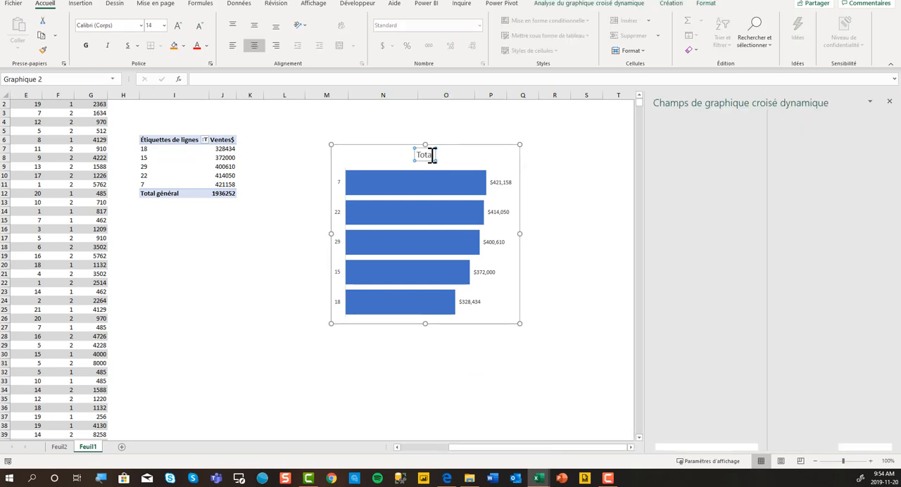
{"action": "double_click", "coordinate": [428, 155]}
{"action": "key", "text": "BackSpace"}
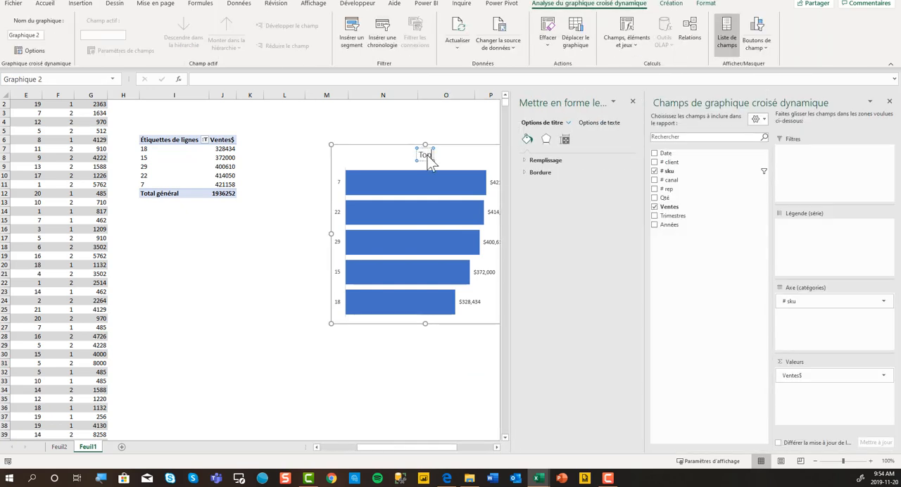
{"action": "type", "text": "Top 5 des ventes par produit"}
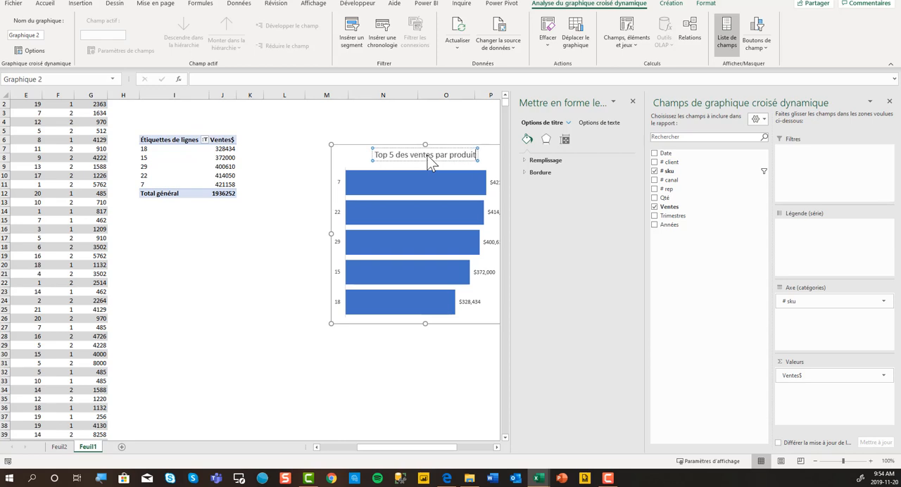
{"action": "left_click", "coordinate": [633, 103]}
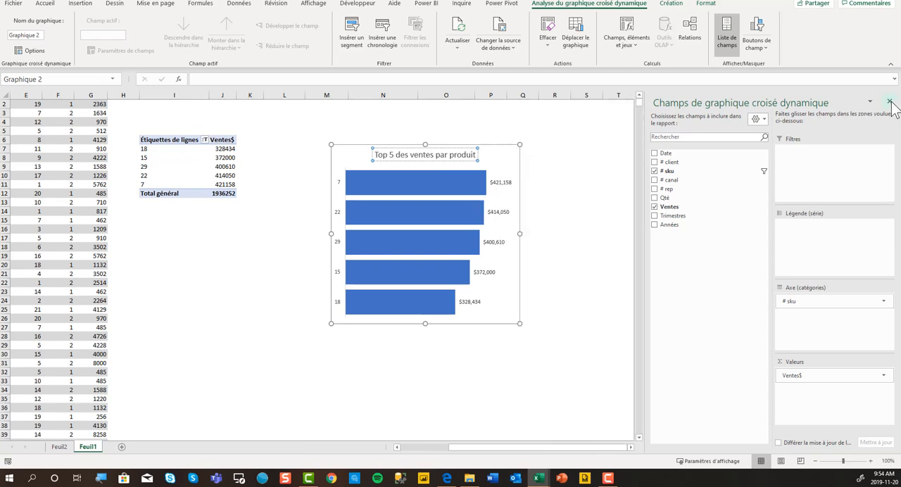
{"action": "left_click", "coordinate": [889, 102]}
Reposition the bar chart close beside the pivot table, over columns L to O and level with the table's header row
{"action": "left_click", "coordinate": [589, 239]}
{"action": "left_click", "coordinate": [588, 155]}
{"action": "left_click_drag", "start_coordinate": [509, 143], "coordinate": [571, 146]}
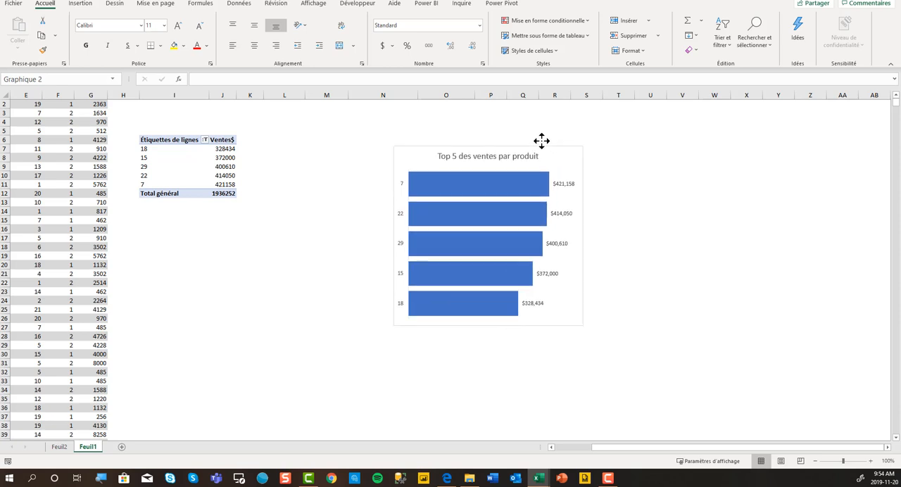
{"action": "left_click", "coordinate": [166, 150]}
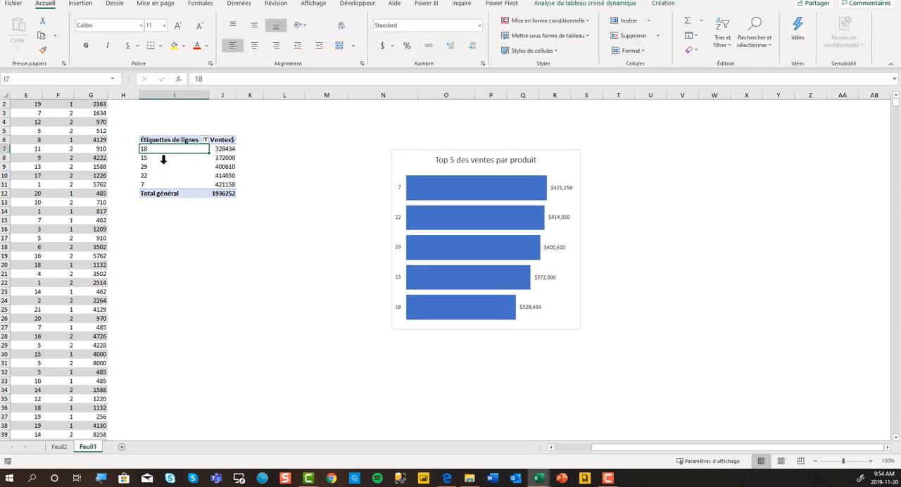
{"action": "left_click_drag", "start_coordinate": [405, 151], "coordinate": [507, 141]}
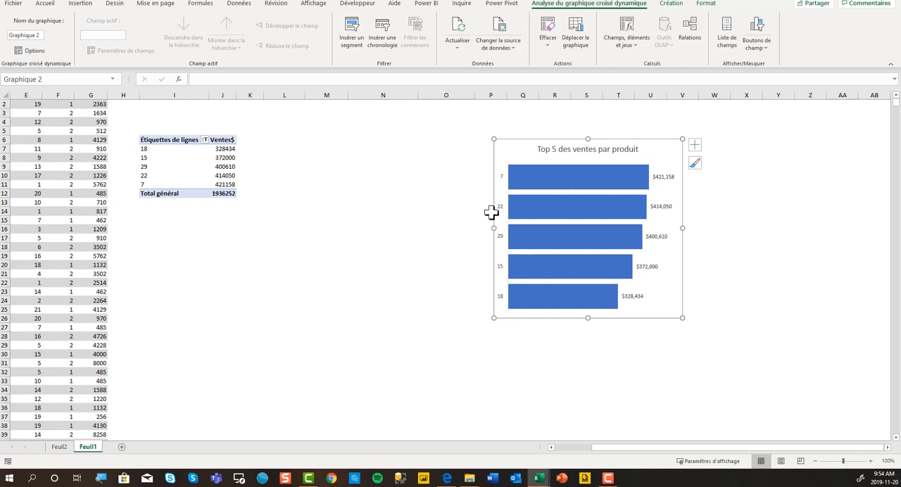
{"action": "mouse_move", "coordinate": [542, 185]}
{"action": "left_click_drag", "start_coordinate": [512, 140], "coordinate": [290, 144]}
Show the field list of the pivot table again
{"action": "left_click", "coordinate": [220, 168]}
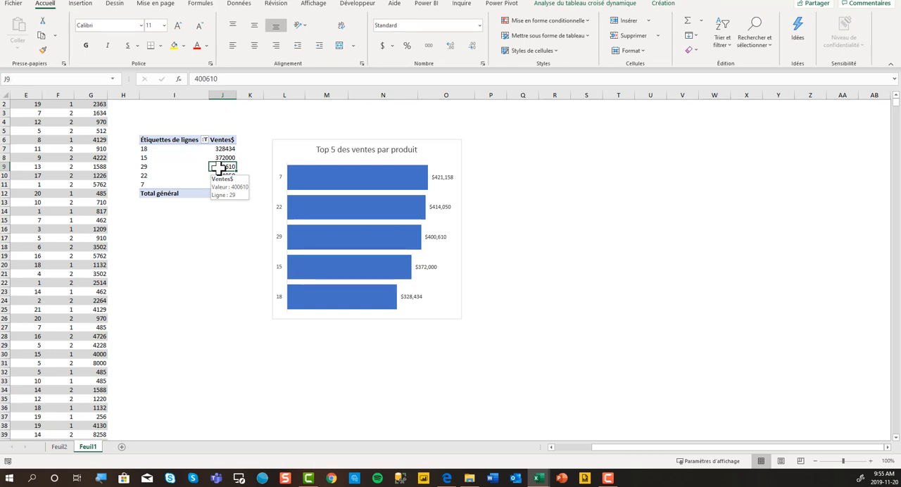
{"action": "right_click", "coordinate": [220, 167]}
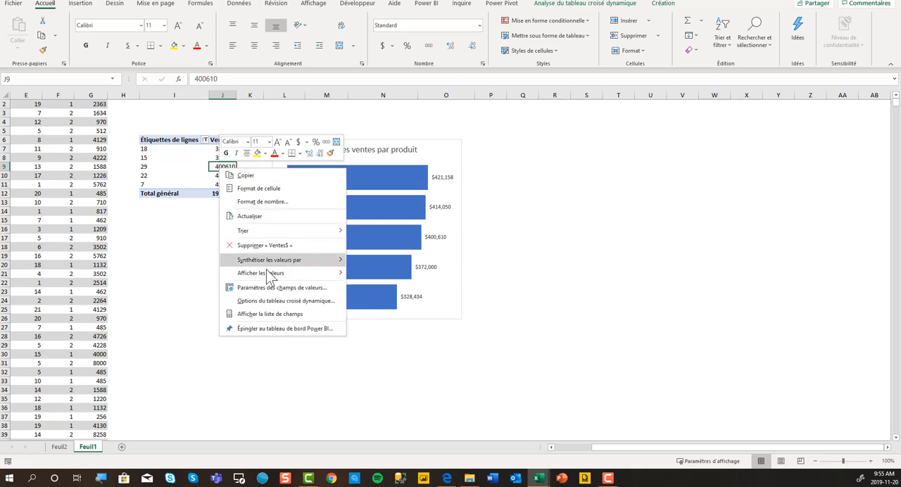
{"action": "left_click", "coordinate": [281, 313]}
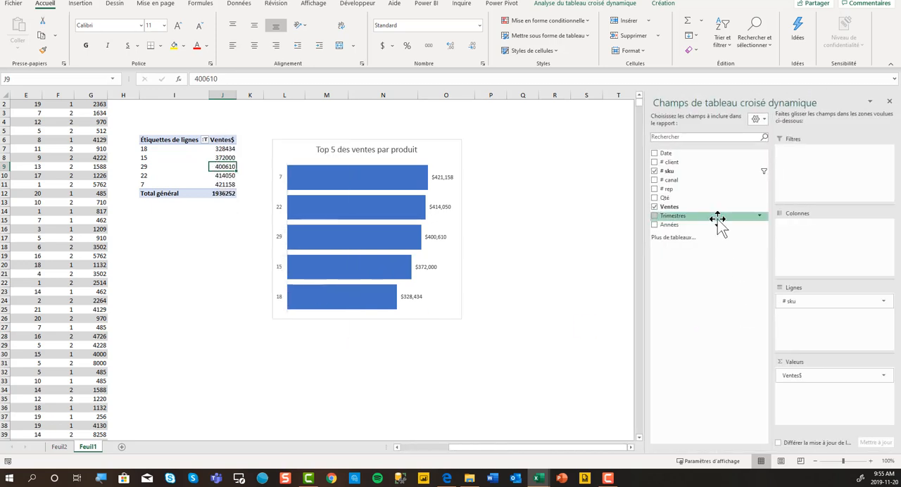
{"action": "left_click", "coordinate": [655, 153]}
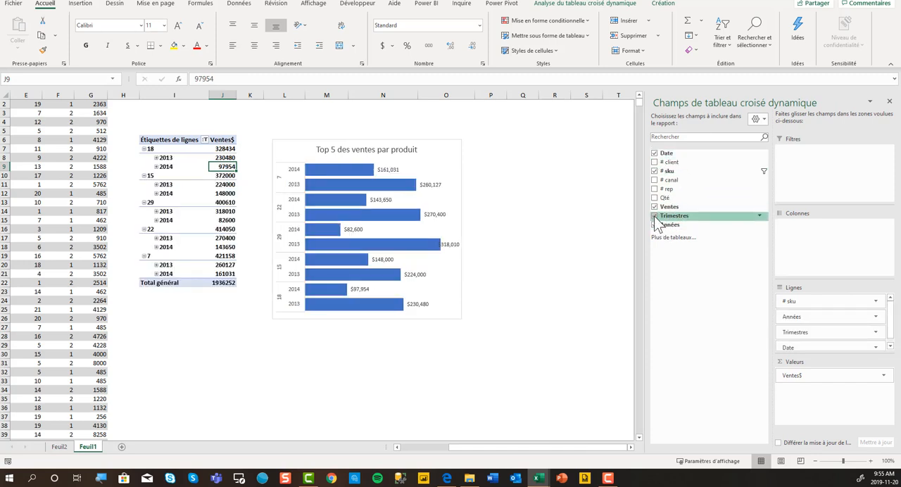
{"action": "left_click", "coordinate": [655, 153]}
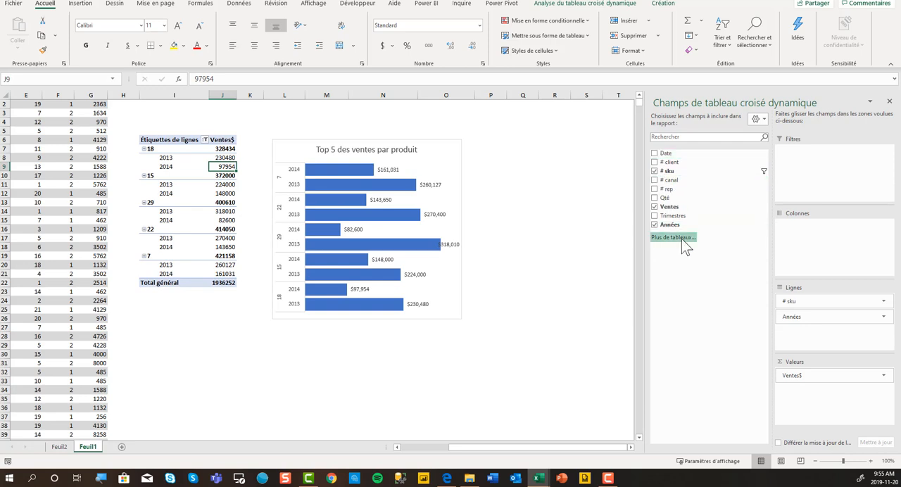
{"action": "left_click", "coordinate": [655, 225]}
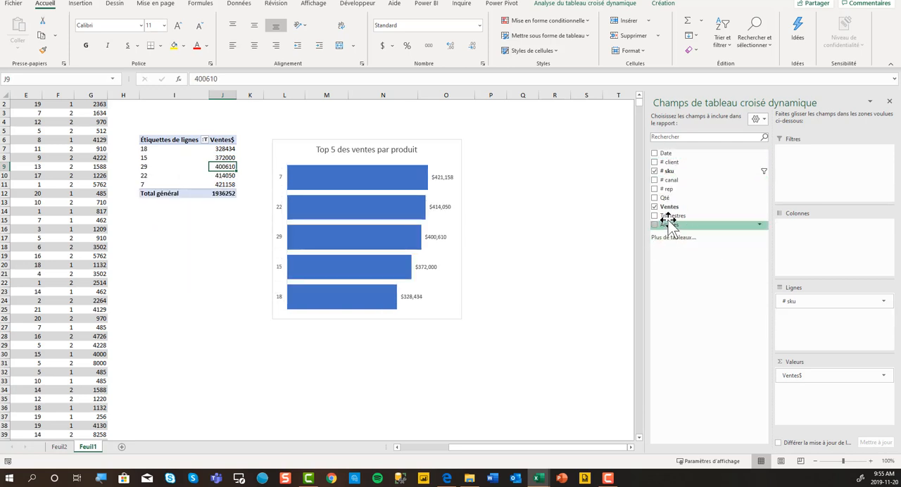
Add a slicer for the Années field and place it just beyond the bar chart, level with the chart's upper edge
{"action": "right_click", "coordinate": [670, 225]}
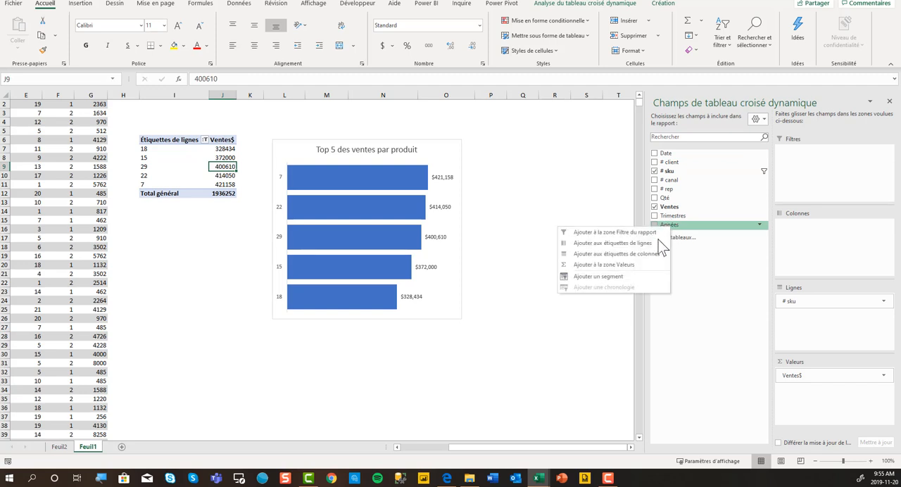
{"action": "left_click", "coordinate": [637, 274]}
{"action": "left_click_drag", "start_coordinate": [286, 210], "coordinate": [296, 212]}
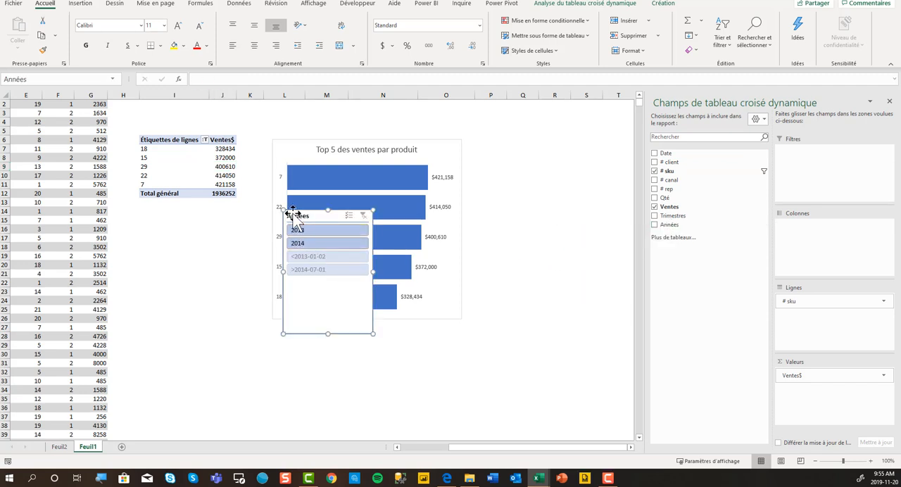
{"action": "left_click_drag", "start_coordinate": [419, 218], "coordinate": [500, 145]}
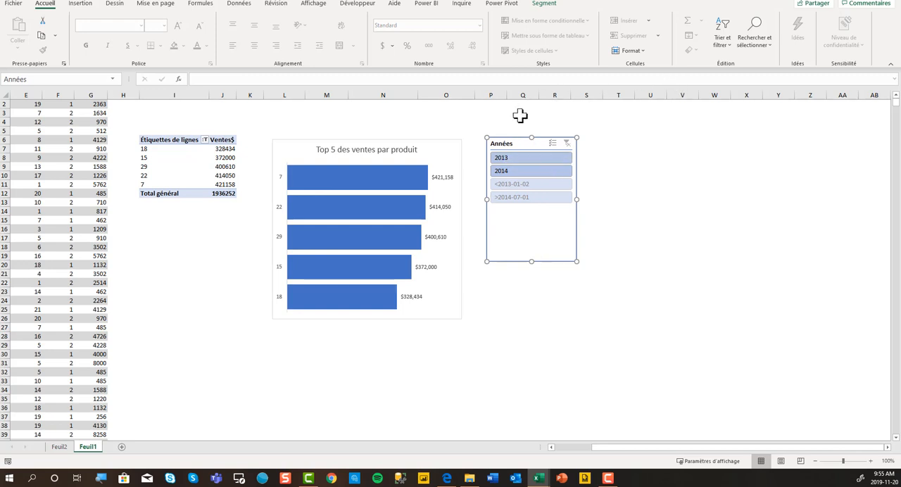
Set the Années slicer to hide items that have no data
{"action": "right_click", "coordinate": [518, 146]}
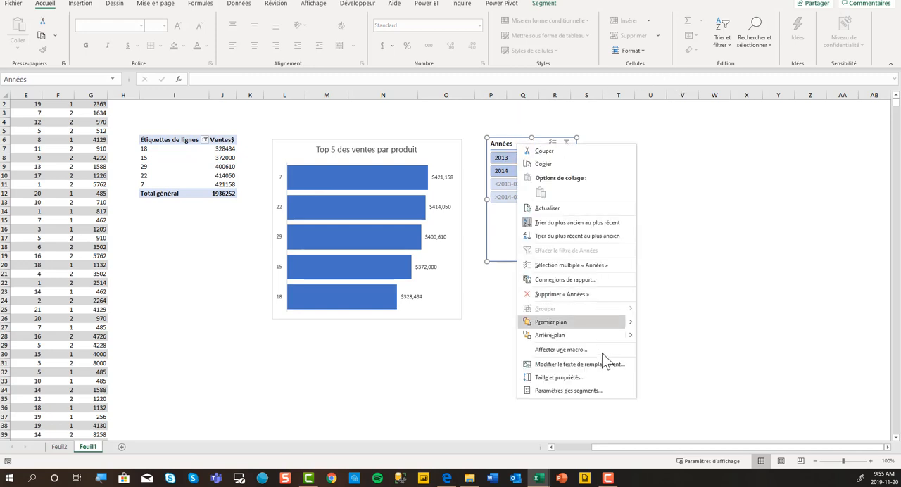
{"action": "left_click", "coordinate": [607, 392]}
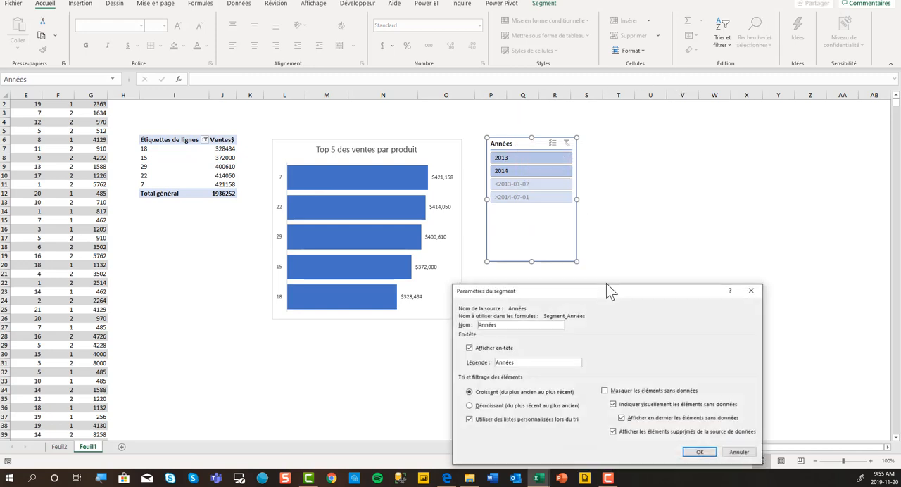
{"action": "left_click", "coordinate": [605, 391]}
{"action": "left_click", "coordinate": [700, 453]}
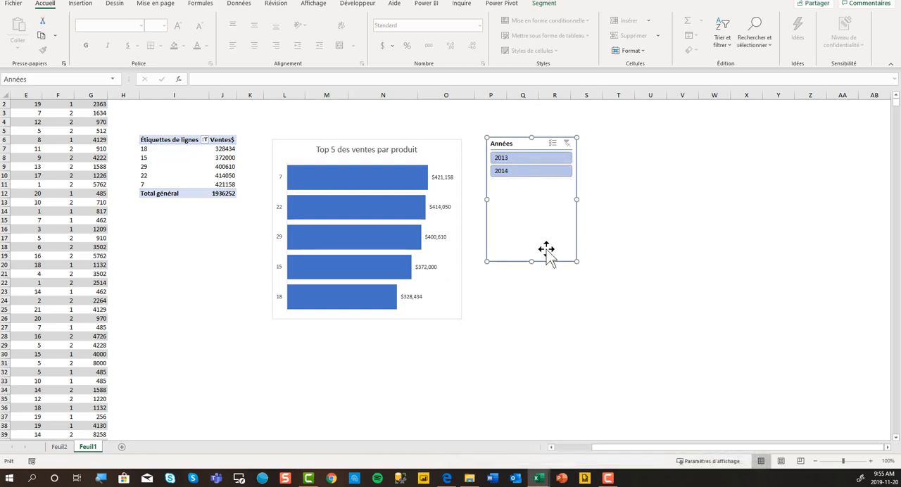
Apply the solid dark blue style to the Années slicer and arrange its buttons in 2 columns
{"action": "left_click", "coordinate": [543, 5]}
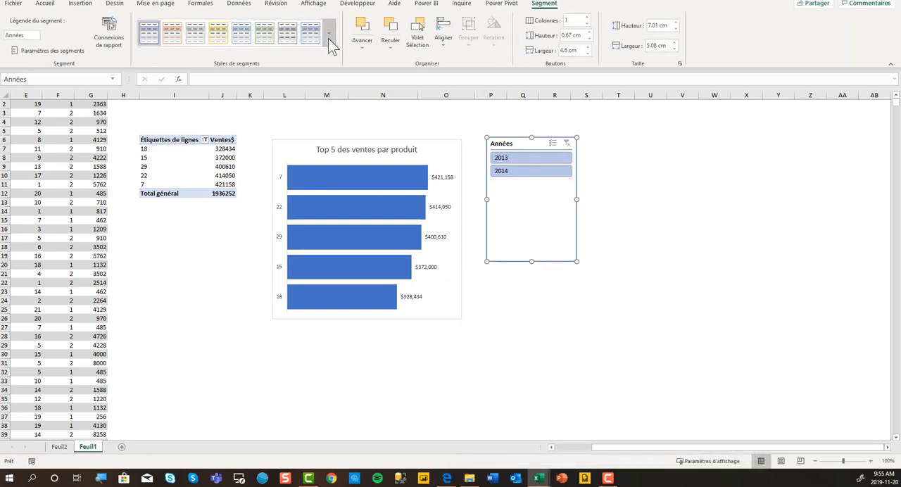
{"action": "left_click", "coordinate": [328, 41]}
{"action": "left_click", "coordinate": [157, 90]}
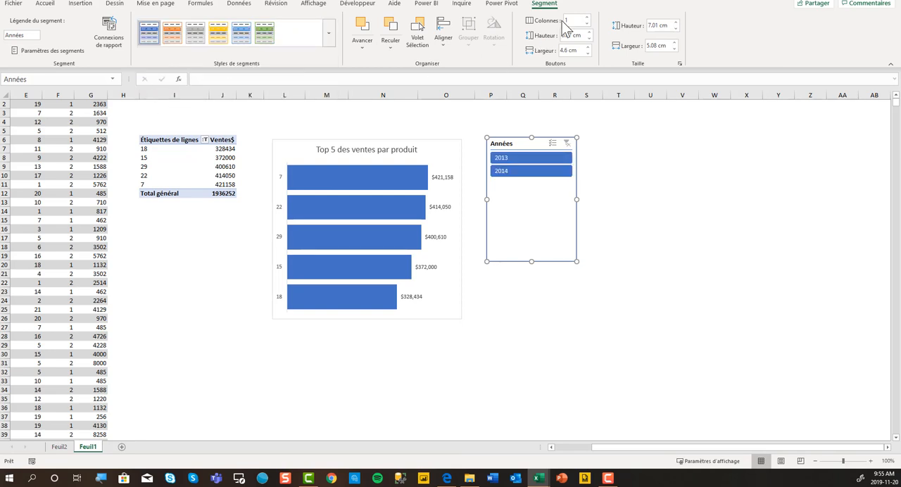
{"action": "left_click", "coordinate": [586, 18]}
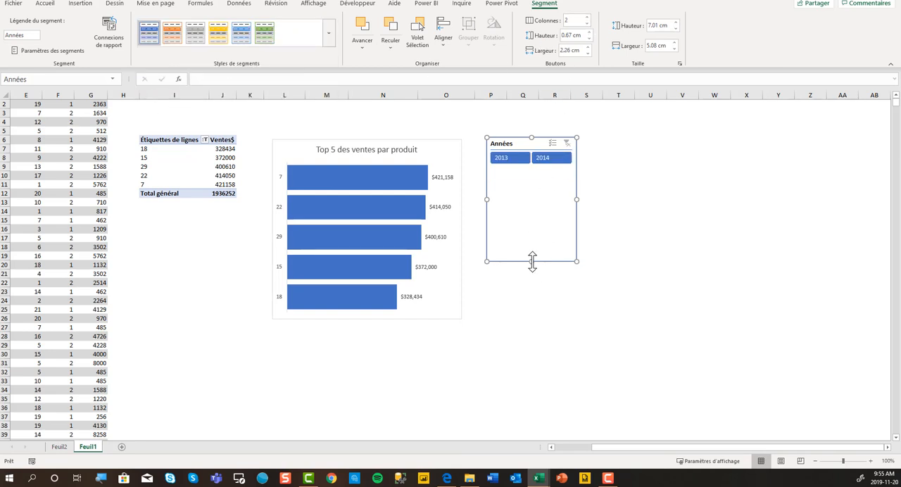
Shorten the Années slicer to about 1.96 cm high and place it just above the bar chart, aligned with its edge
{"action": "left_click_drag", "start_coordinate": [532, 261], "coordinate": [528, 173]}
{"action": "left_click_drag", "start_coordinate": [521, 142], "coordinate": [302, 114]}
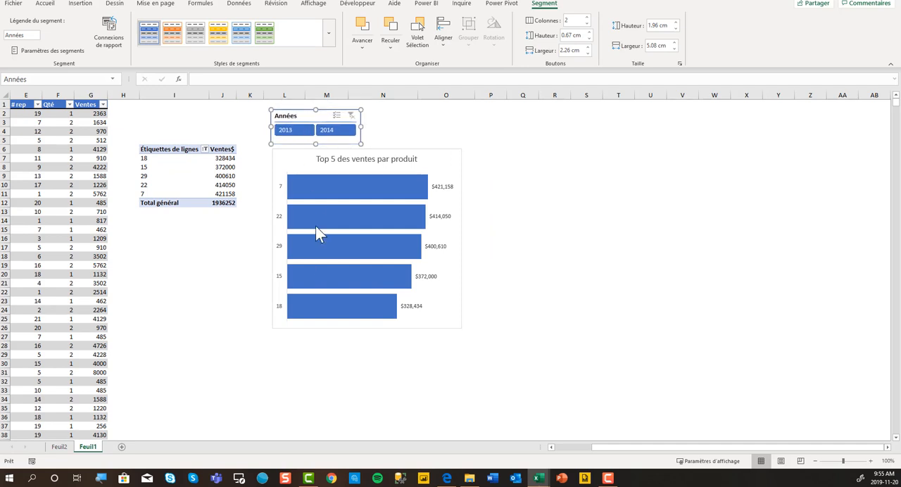
{"action": "left_click", "coordinate": [249, 229]}
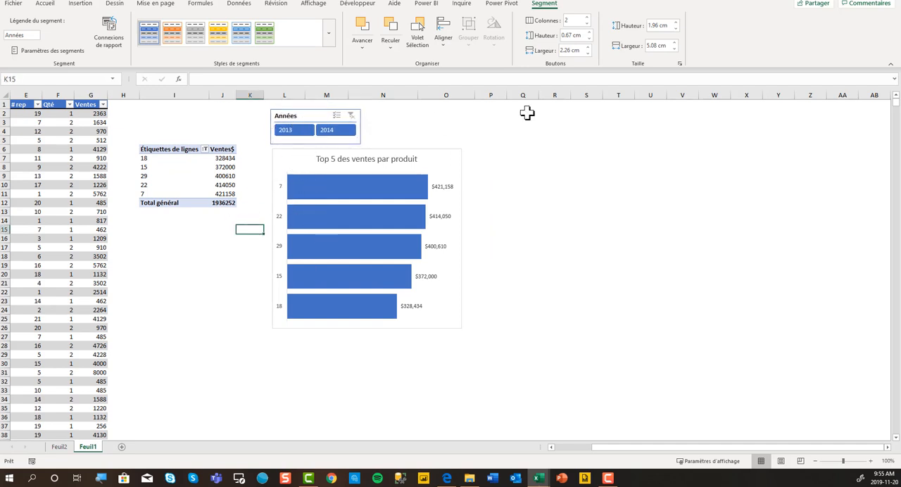
Try the year slicer by alternating between 2014 and 2013, leaving the pivot table and chart filtered on 2013
{"action": "left_click", "coordinate": [335, 131]}
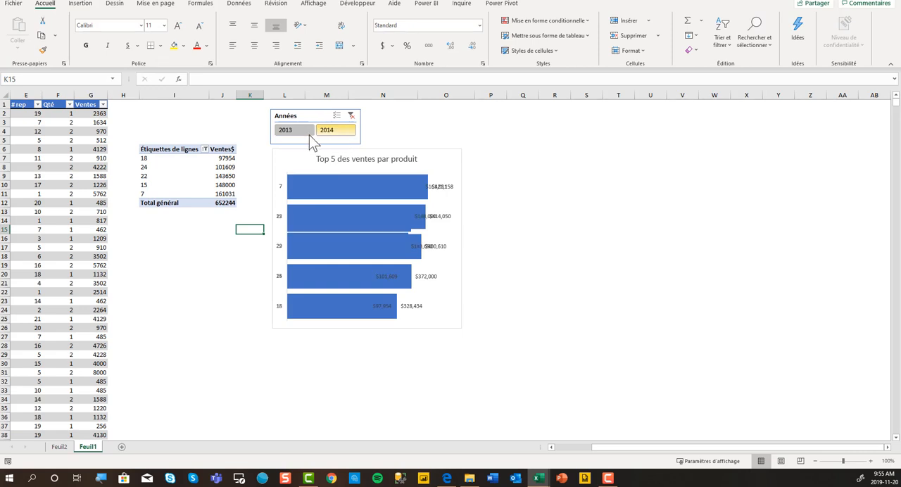
{"action": "left_click", "coordinate": [297, 132]}
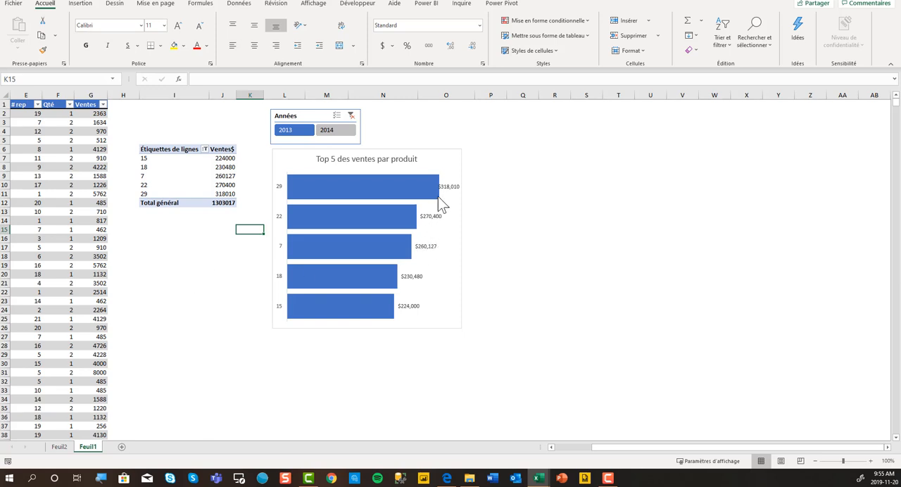
{"action": "left_click", "coordinate": [333, 132]}
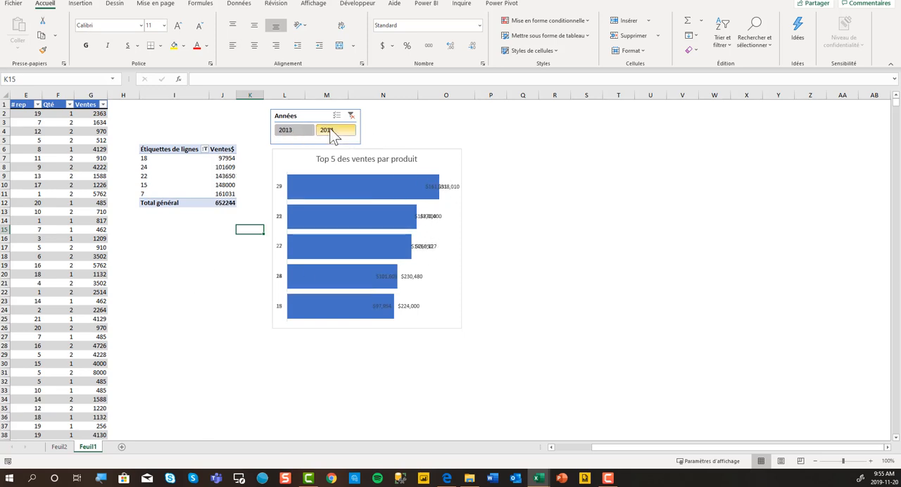
{"action": "left_click", "coordinate": [301, 133]}
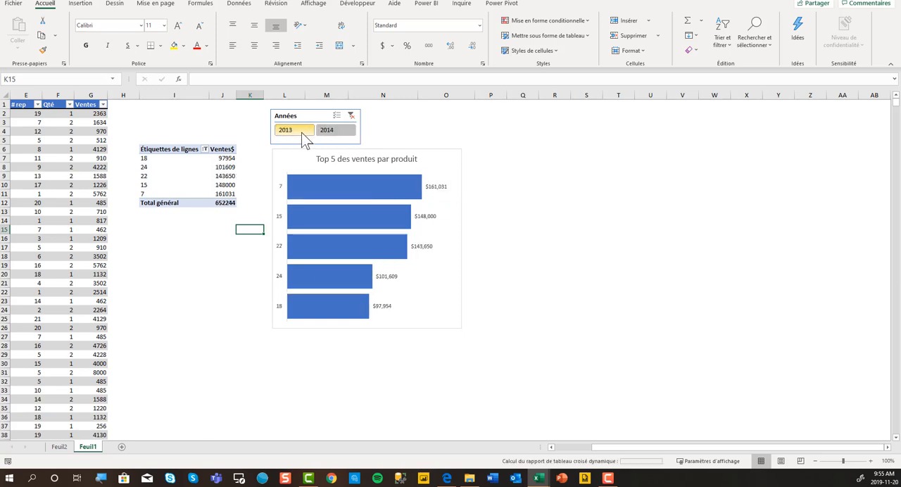
Paste a copy of the whole pivot table at cell I16 and replace its # sku row field with # rep
{"action": "mouse_move", "coordinate": [335, 283]}
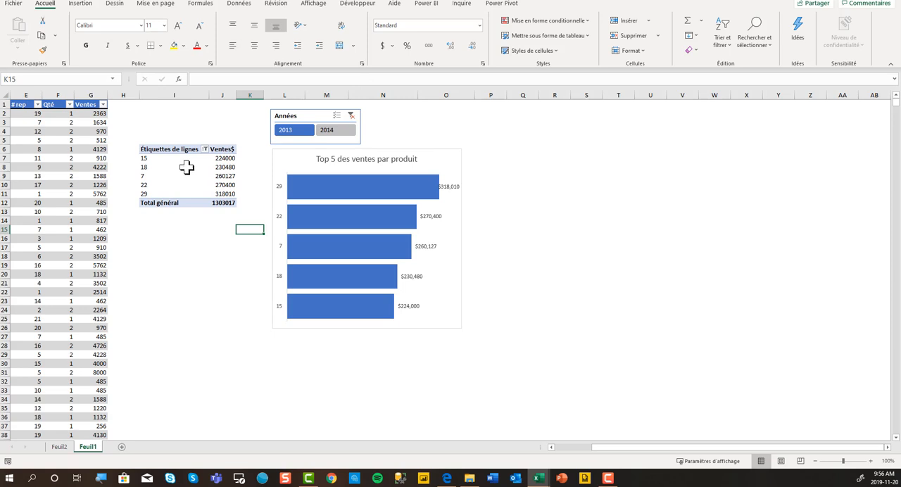
{"action": "mouse_move", "coordinate": [204, 177]}
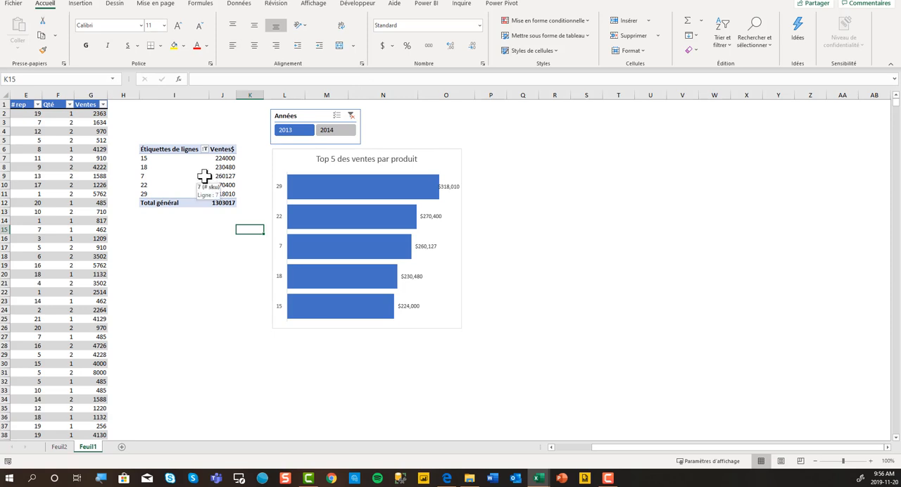
{"action": "left_click_drag", "start_coordinate": [148, 150], "coordinate": [212, 206]}
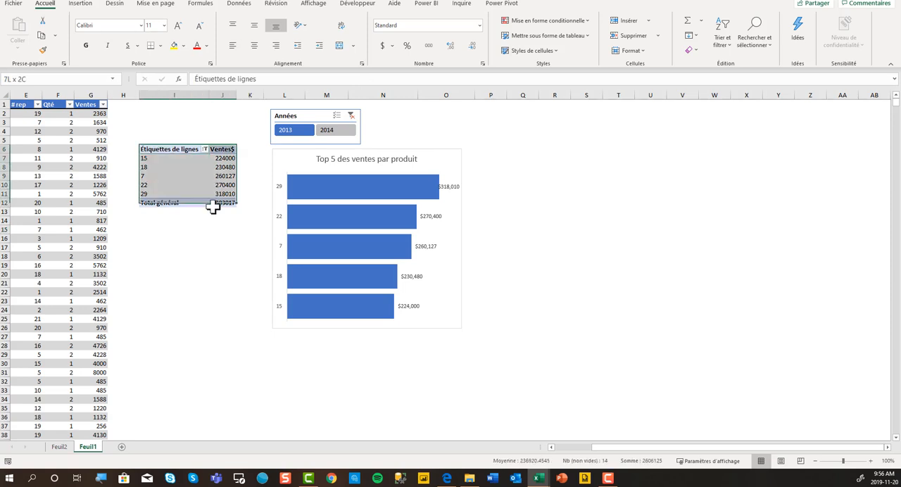
{"action": "key", "text": "ctrl+c"}
{"action": "left_click", "coordinate": [150, 241]}
{"action": "key", "text": "ctrl+v"}
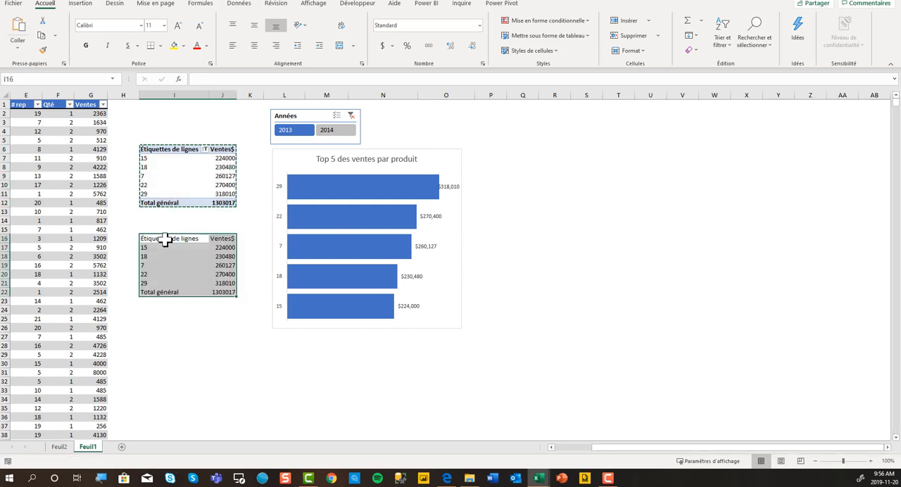
{"action": "left_click", "coordinate": [166, 265]}
{"action": "left_click_drag", "start_coordinate": [679, 163], "coordinate": [681, 210]}
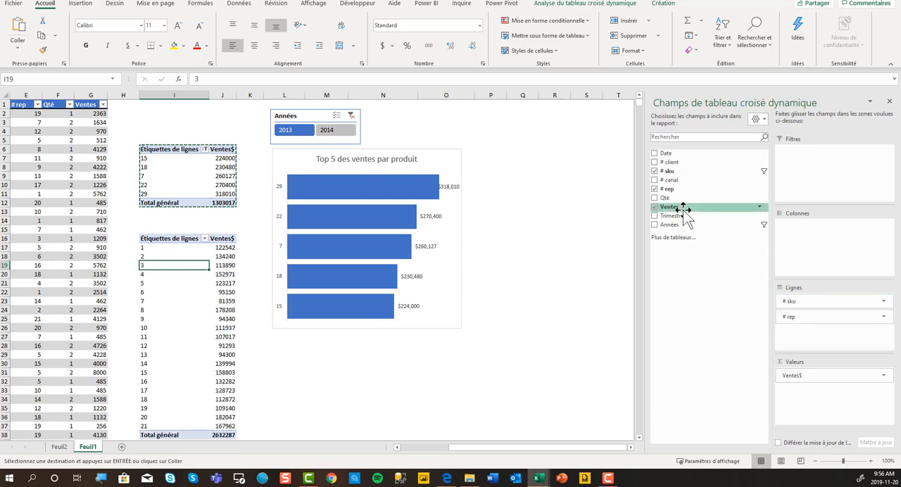
Filter the second pivot table to the top 5 # rep items by Ventes$
{"action": "left_click", "coordinate": [204, 239]}
{"action": "mouse_move", "coordinate": [164, 318]}
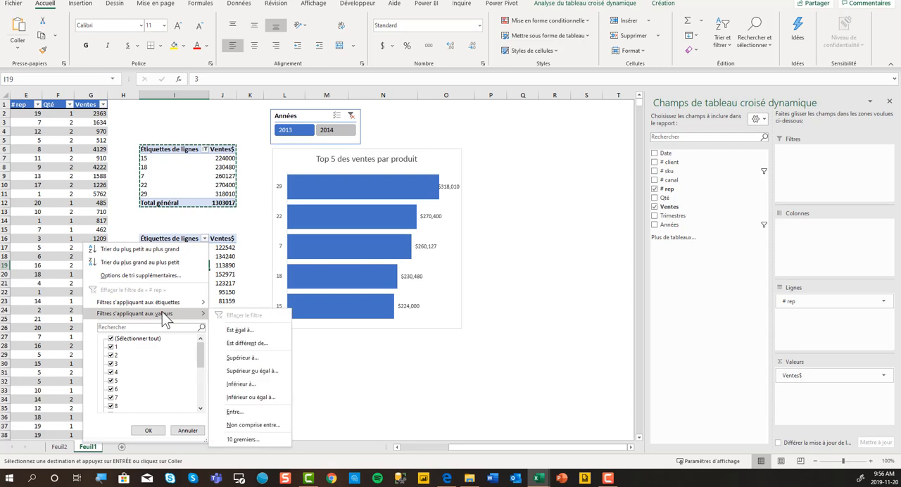
{"action": "left_click", "coordinate": [247, 439]}
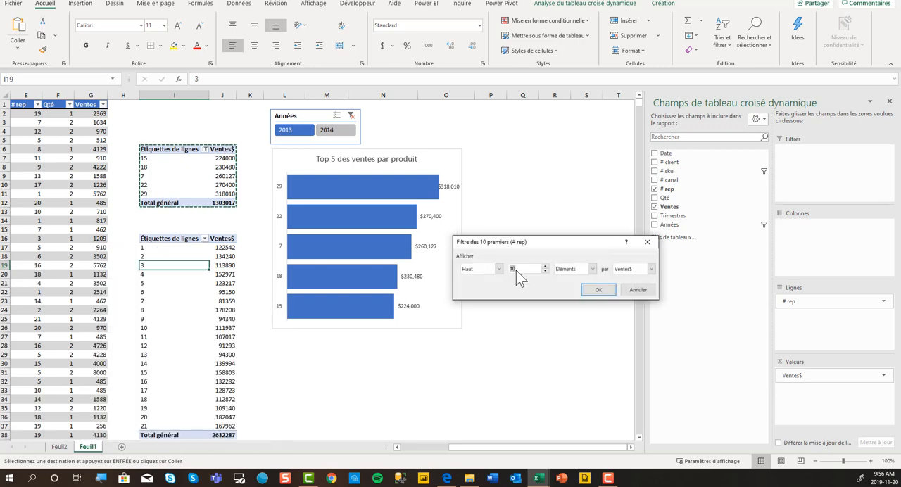
{"action": "type", "text": "5"}
{"action": "left_click", "coordinate": [596, 291]}
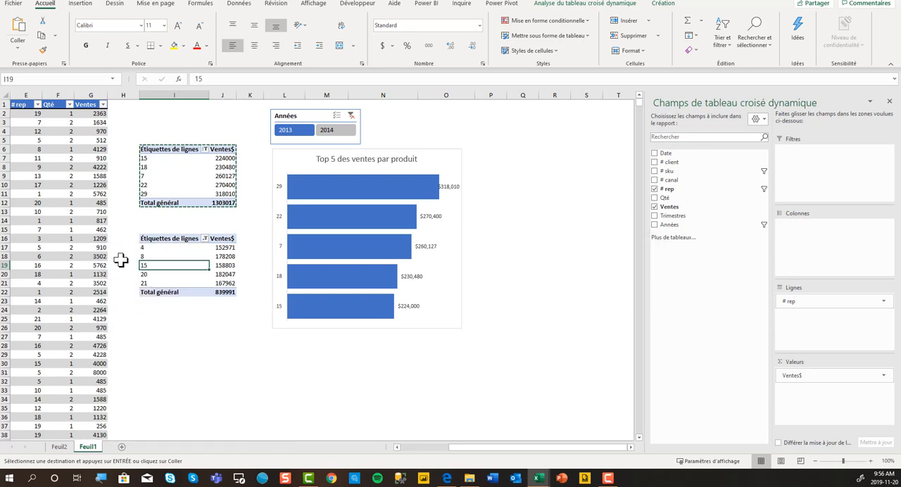
Sort the # rep labels of the second pivot table in ascending order by Ventes$
{"action": "left_click", "coordinate": [205, 239]}
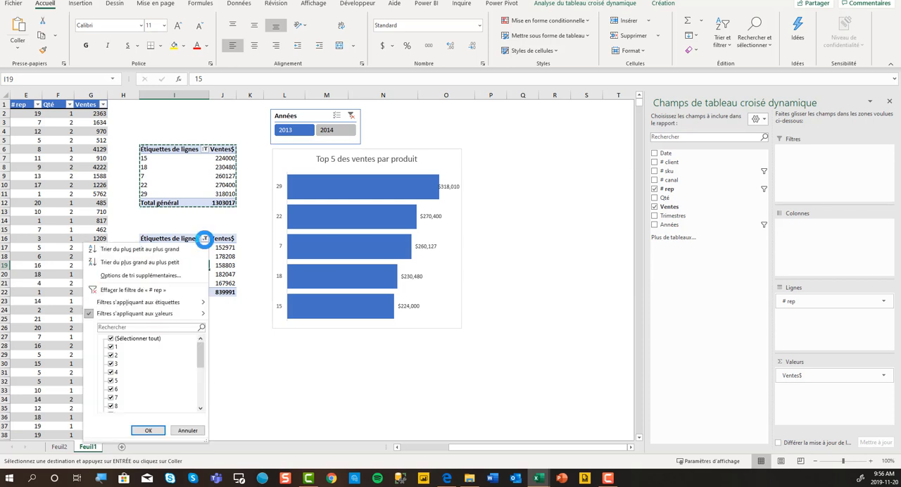
{"action": "left_click", "coordinate": [181, 276]}
{"action": "left_click", "coordinate": [507, 229]}
{"action": "left_click", "coordinate": [521, 242]}
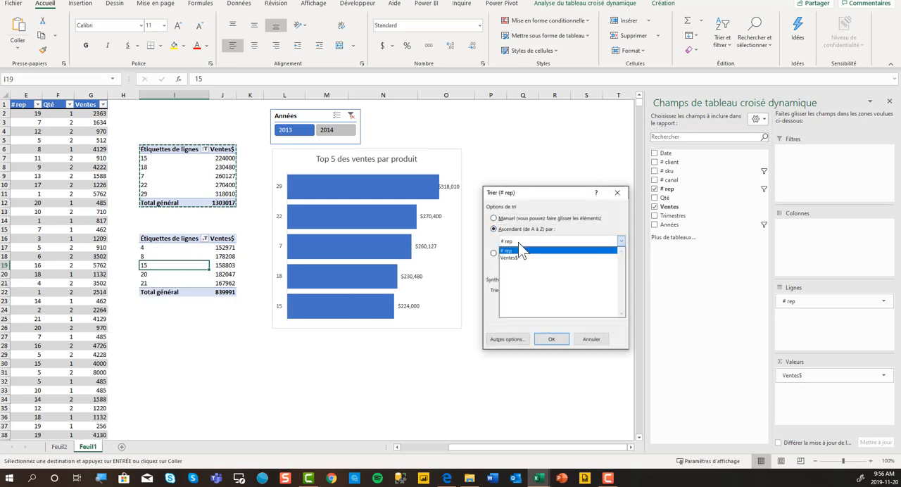
{"action": "left_click", "coordinate": [520, 257]}
{"action": "left_click", "coordinate": [551, 339]}
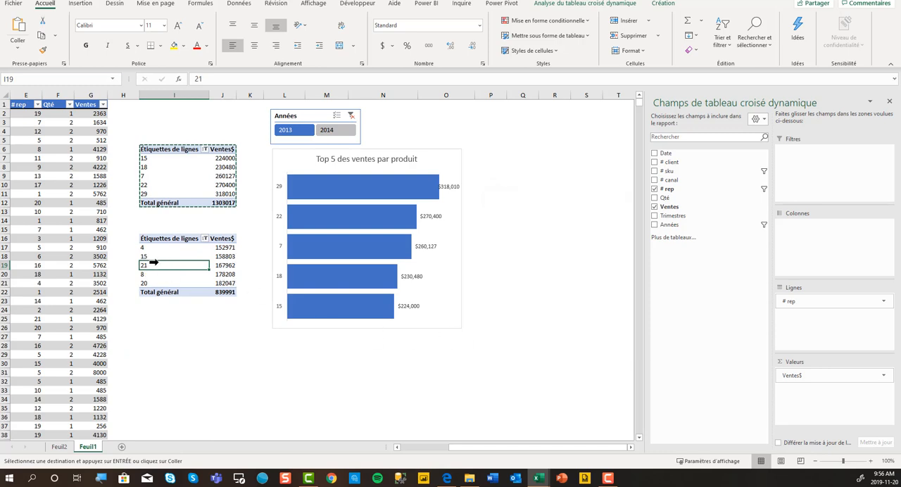
{"action": "left_click", "coordinate": [80, 3]}
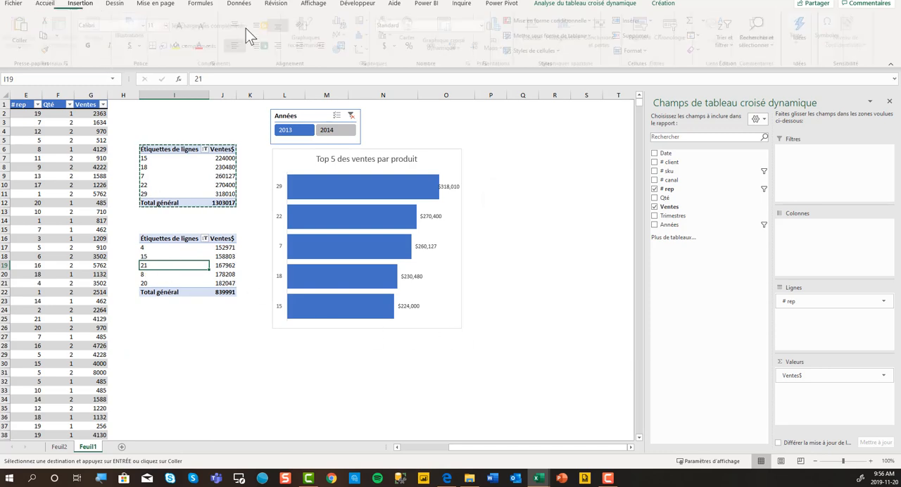
{"action": "left_click", "coordinate": [348, 24]}
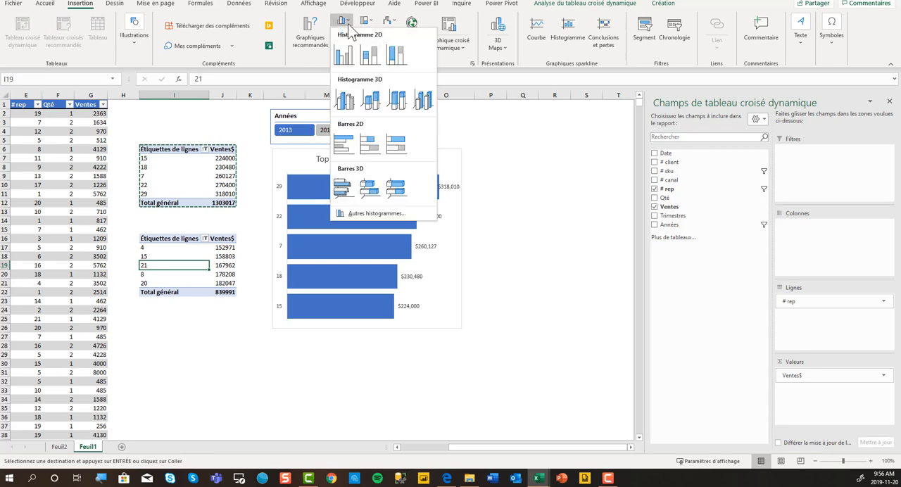
{"action": "left_click", "coordinate": [345, 55]}
{"action": "left_click_drag", "start_coordinate": [291, 204], "coordinate": [361, 213]}
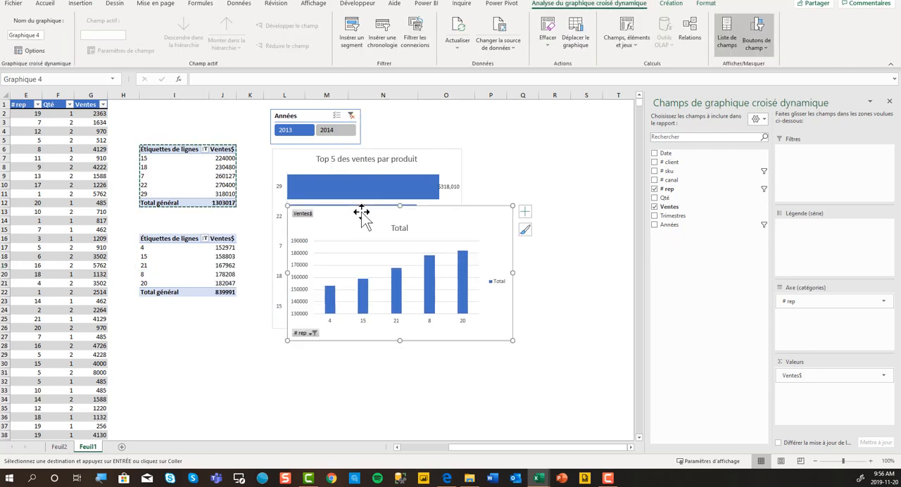
{"action": "key", "text": "Delete"}
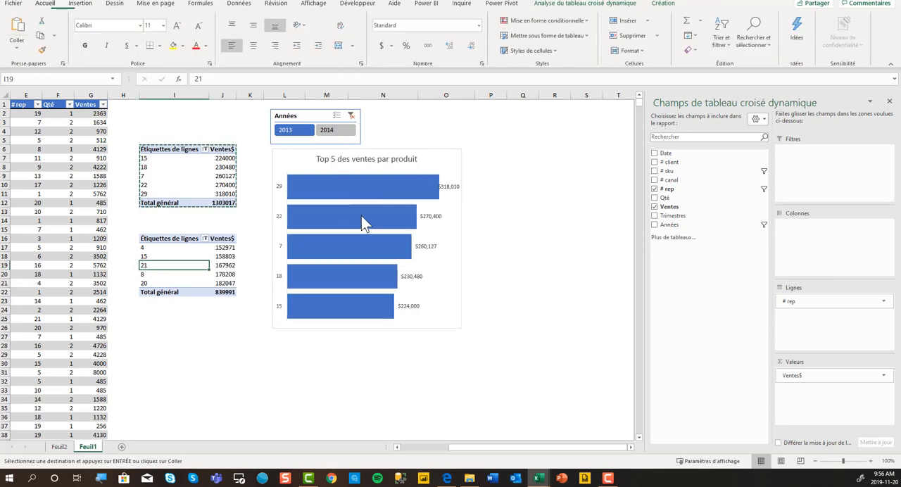
Insert a clustered bar pivot chart (Barres groupées) from the second pivot table
{"action": "left_click", "coordinate": [79, 3]}
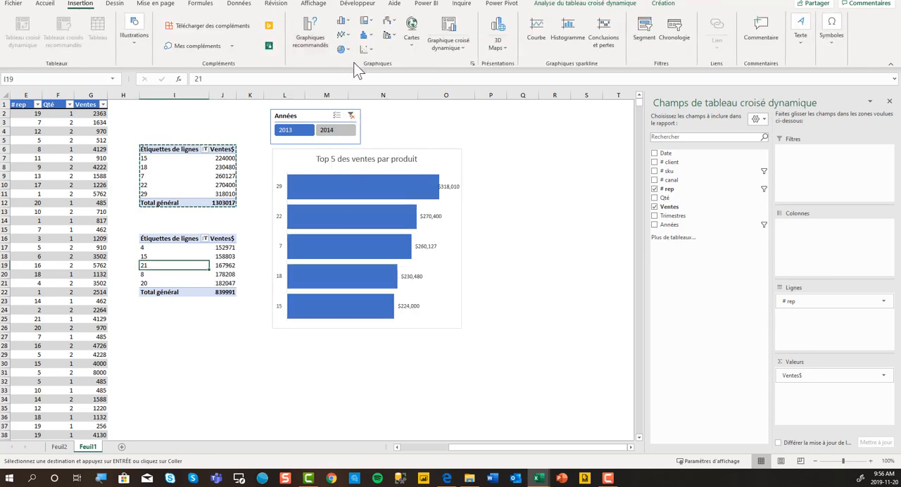
{"action": "left_click", "coordinate": [472, 64]}
{"action": "left_click", "coordinate": [335, 181]}
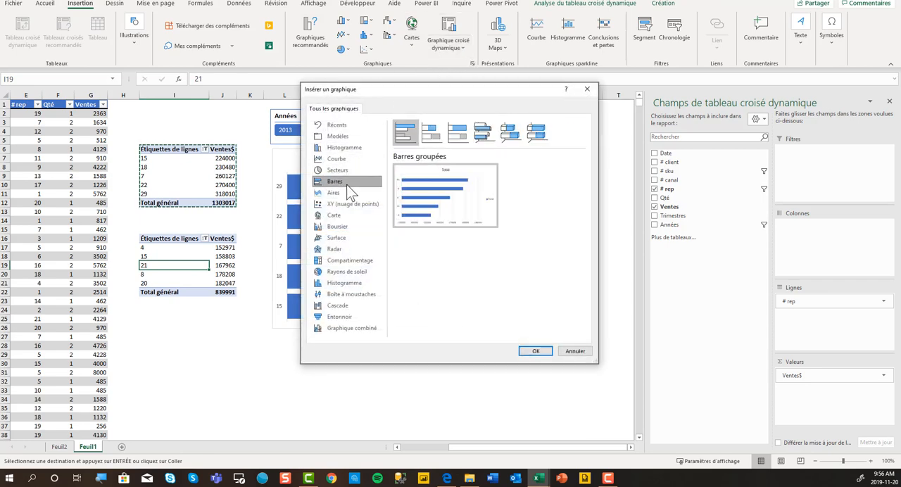
{"action": "left_click", "coordinate": [536, 351]}
Place the new chart beside the first over columns P to U, sized to match it, and hide all its field buttons
{"action": "left_click_drag", "start_coordinate": [288, 221], "coordinate": [523, 155]}
{"action": "left_click", "coordinate": [890, 103]}
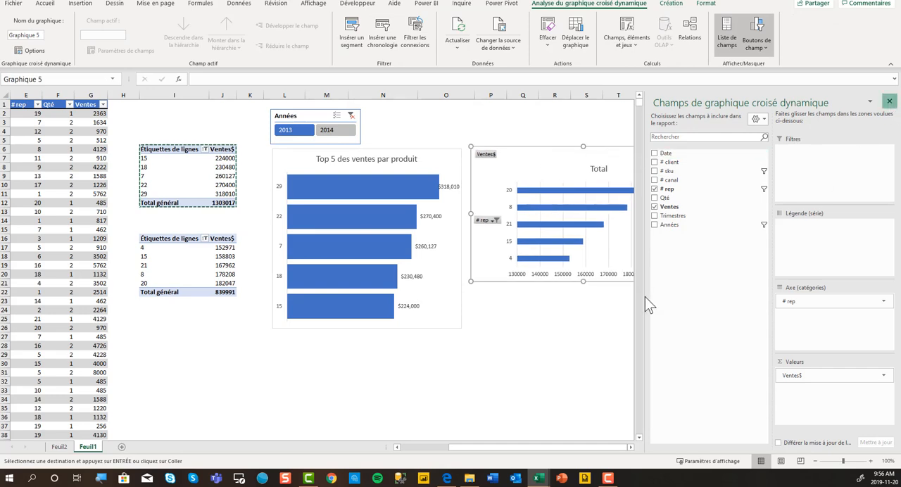
{"action": "left_click_drag", "start_coordinate": [695, 281], "coordinate": [667, 325]}
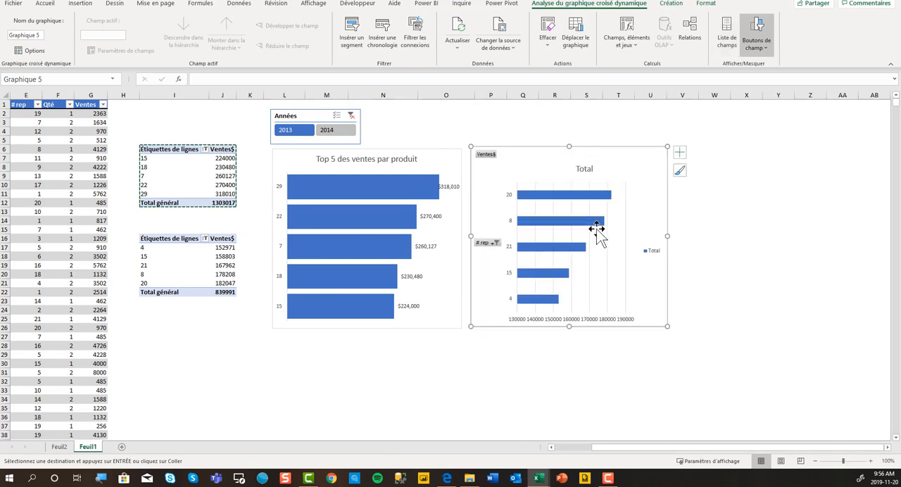
{"action": "right_click", "coordinate": [488, 161]}
{"action": "left_click", "coordinate": [508, 262]}
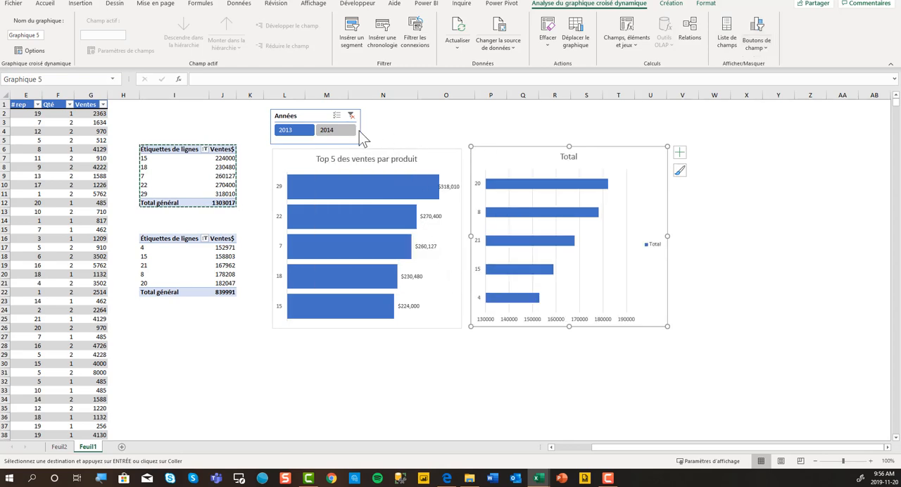
Connect the Années slicer to both Tableau croisé dynamique4 and Tableau croisé dynamique6
{"action": "left_click", "coordinate": [311, 113]}
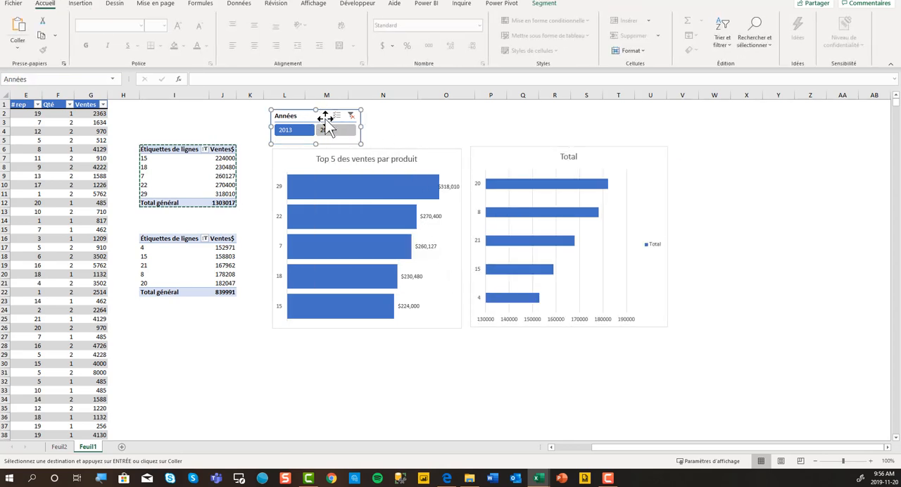
{"action": "left_click", "coordinate": [107, 40]}
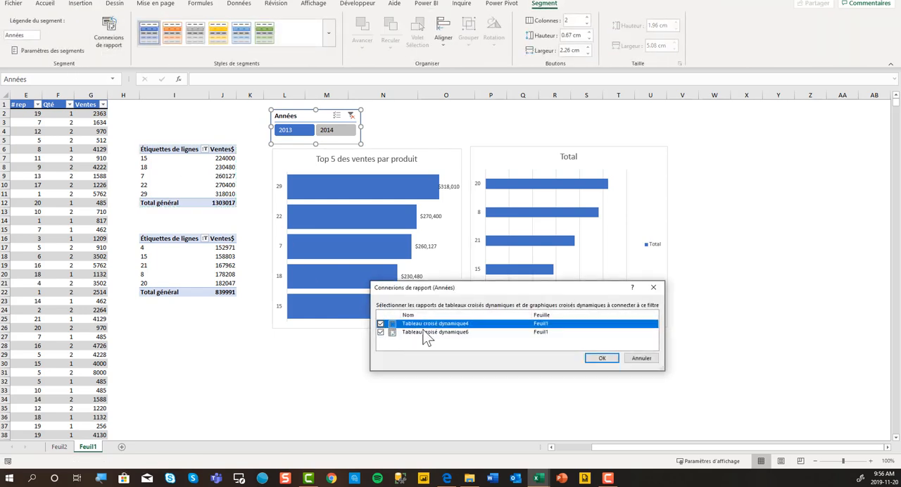
{"action": "left_click", "coordinate": [600, 358]}
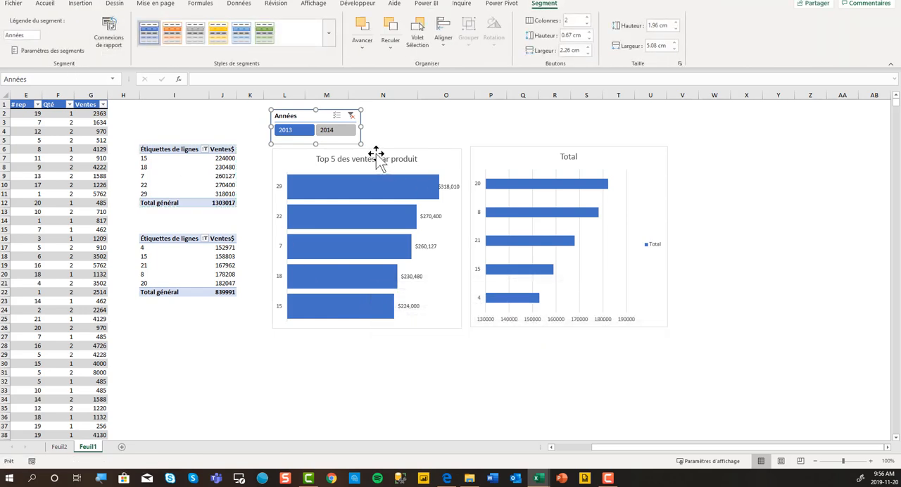
Check that the slicer drives both charts by filtering on 2014 and returning to 2013, then deselect the slicer
{"action": "left_click", "coordinate": [345, 132]}
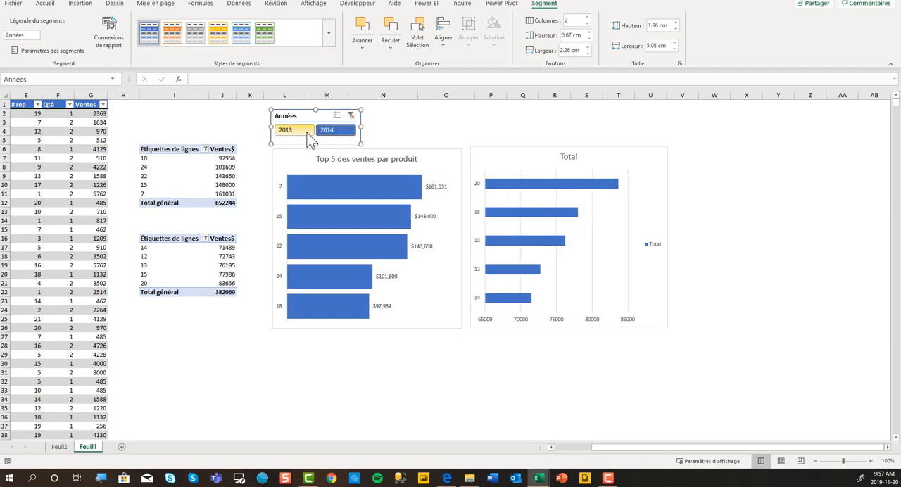
{"action": "left_click", "coordinate": [285, 129]}
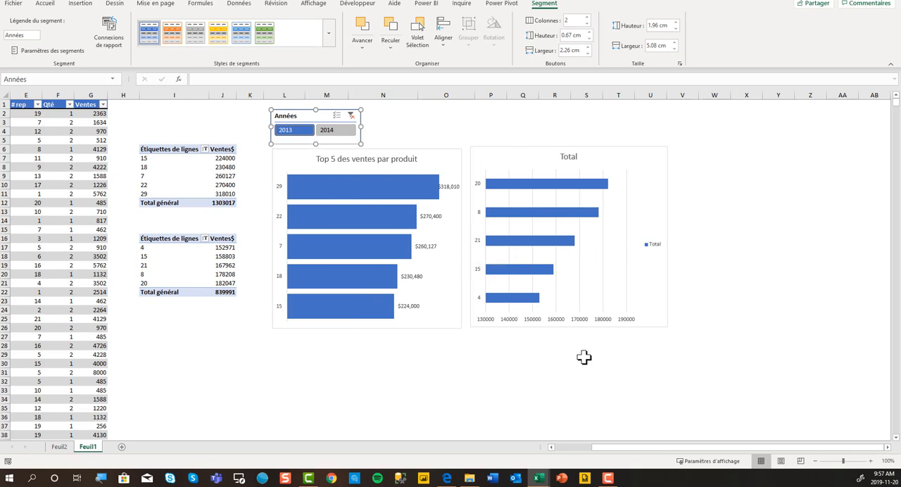
{"action": "left_click", "coordinate": [255, 105]}
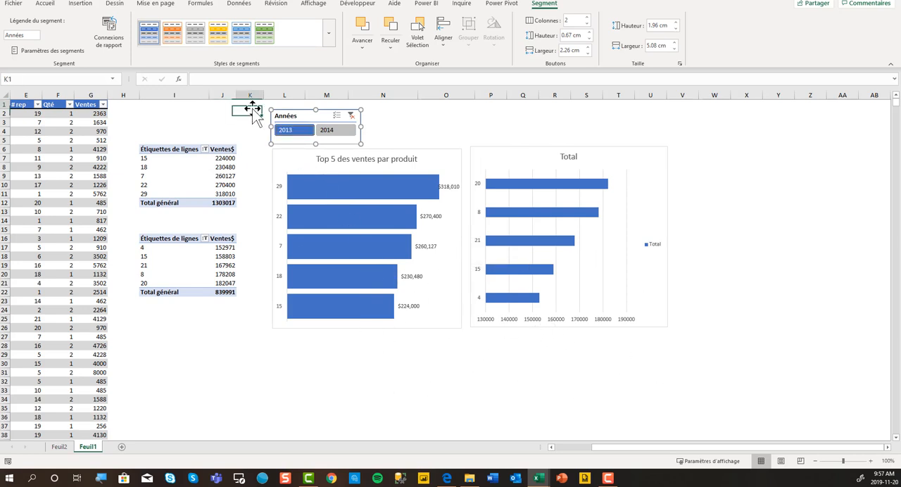
{"action": "left_click", "coordinate": [182, 320]}
{"action": "key", "text": "Left"}
{"action": "key", "text": "Left"}
{"action": "key", "text": "Left"}
{"action": "key", "text": "Left"}
{"action": "key", "text": "Left"}
{"action": "key", "text": "Left"}
{"action": "key", "text": "Left"}
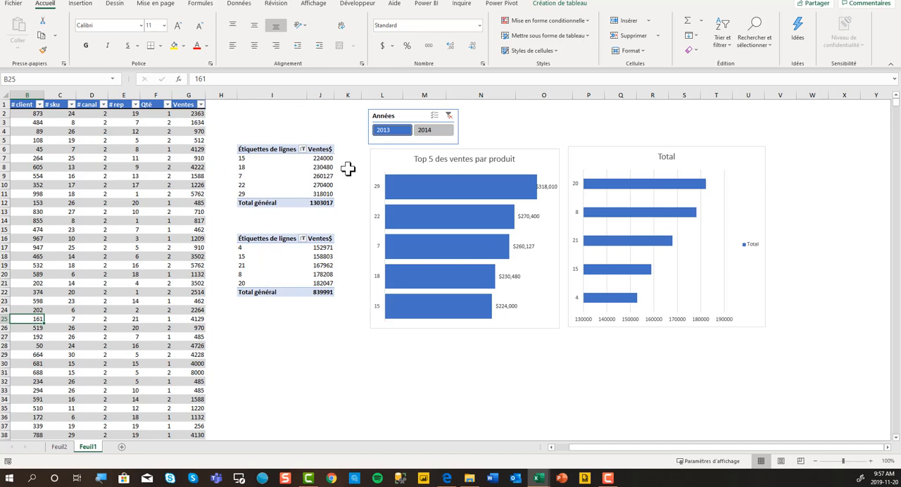
{"action": "left_click_drag", "start_coordinate": [602, 448], "coordinate": [569, 449]}
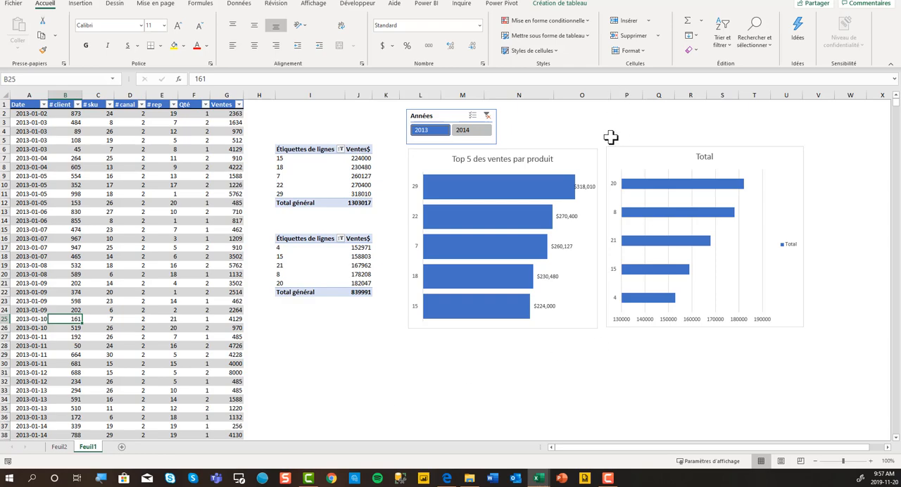